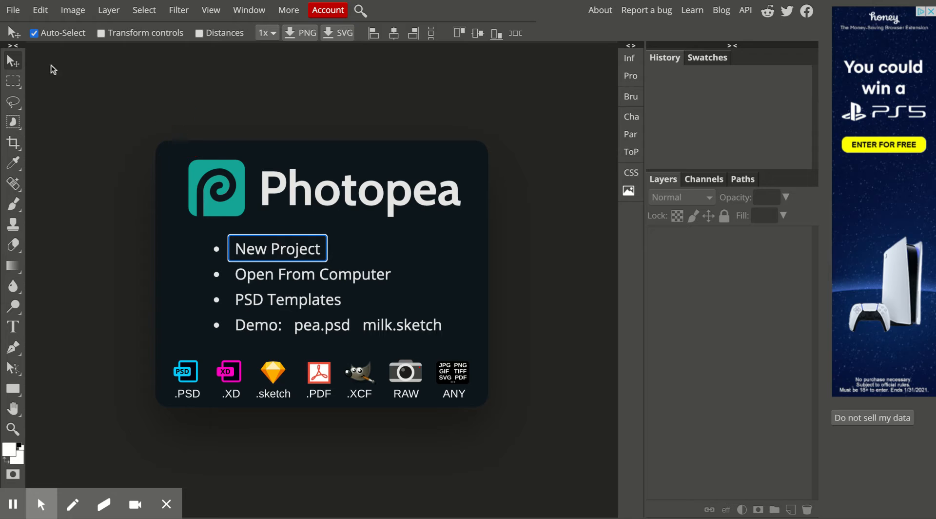
Step: Start a new project and name it Mickey_Mouse
click(18, 10)
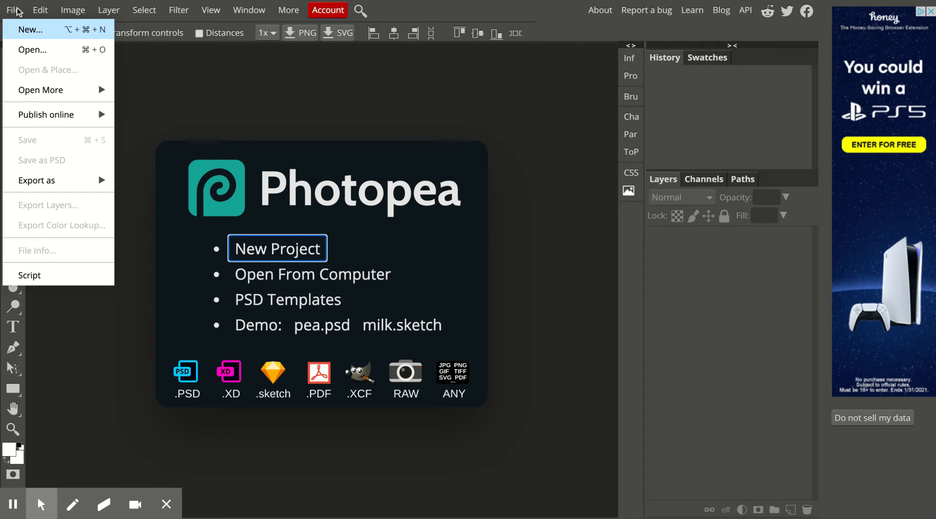
click(27, 29)
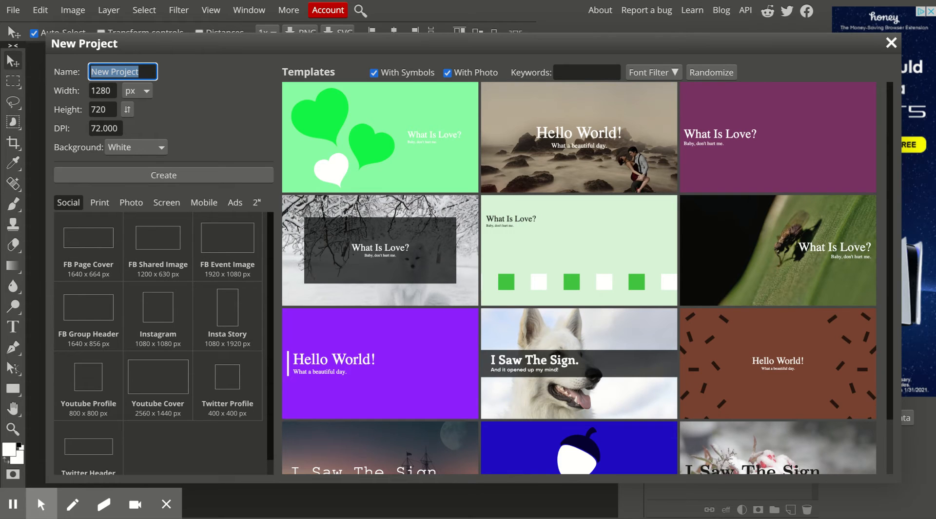
text(Mickey)
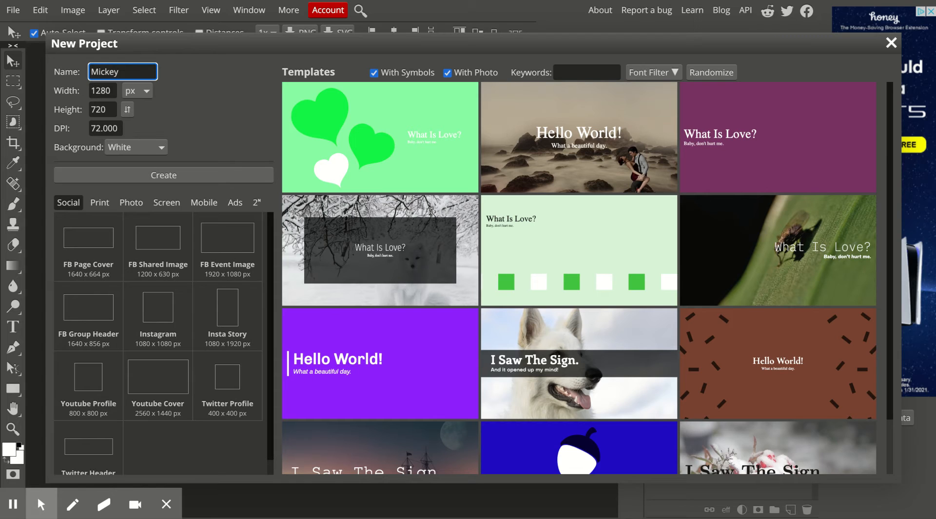
text(Mous)
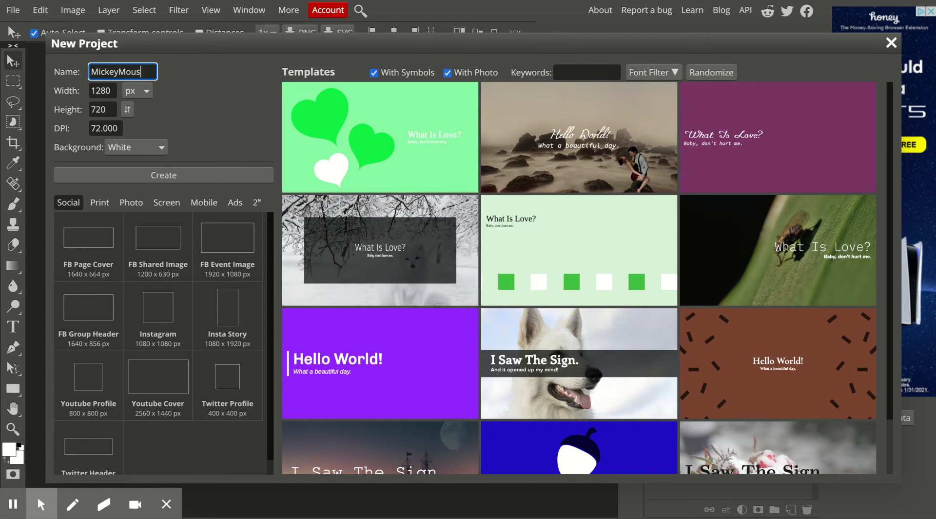
text(e)
click(118, 71)
text(_)
click(172, 62)
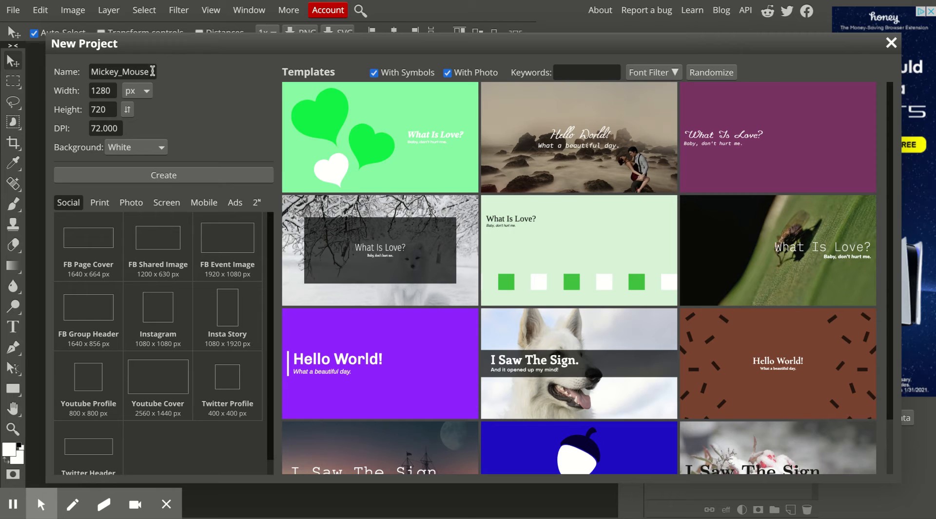
Step: Create the project at 1280 × 720 px and 72 DPI with a white background
double_click(152, 72)
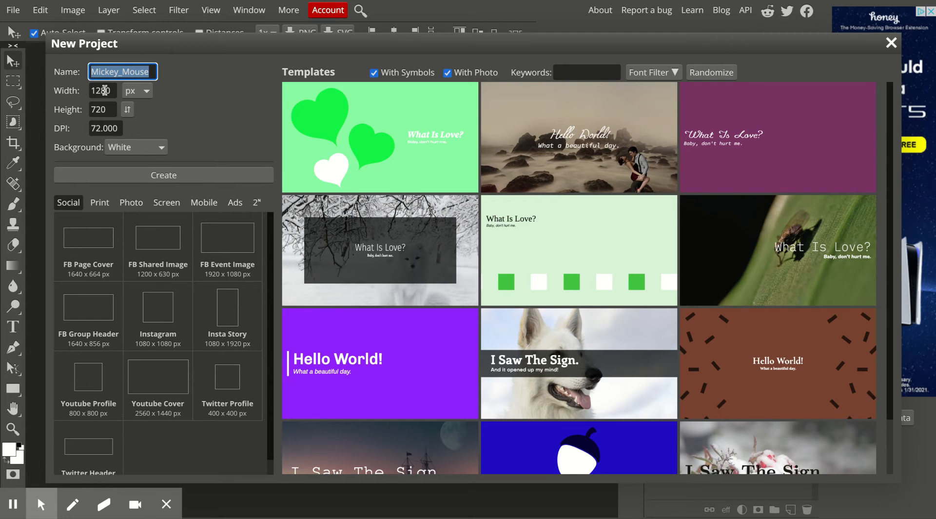
double_click(104, 91)
double_click(102, 116)
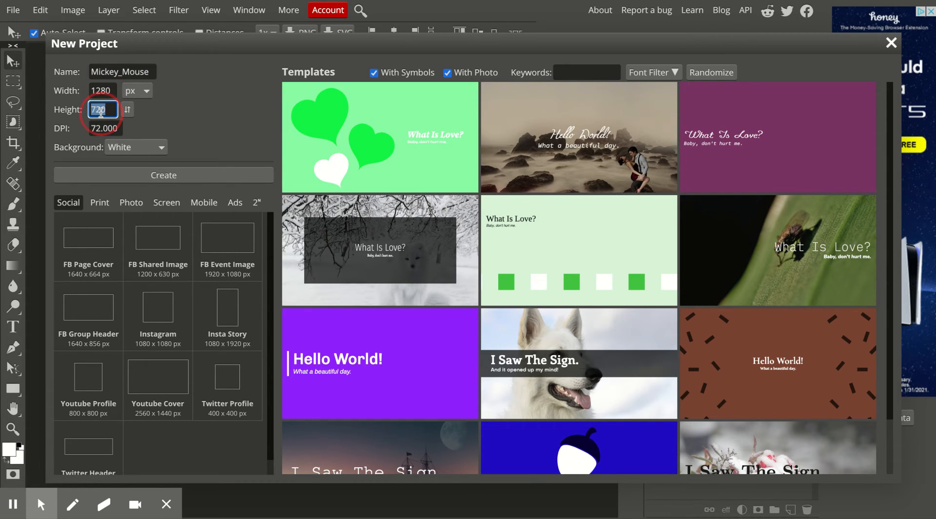
double_click(104, 128)
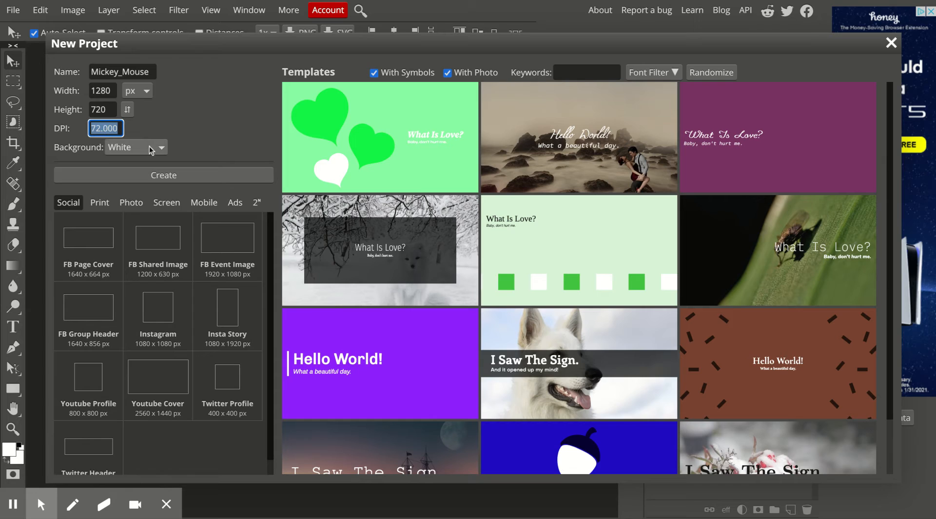
click(198, 132)
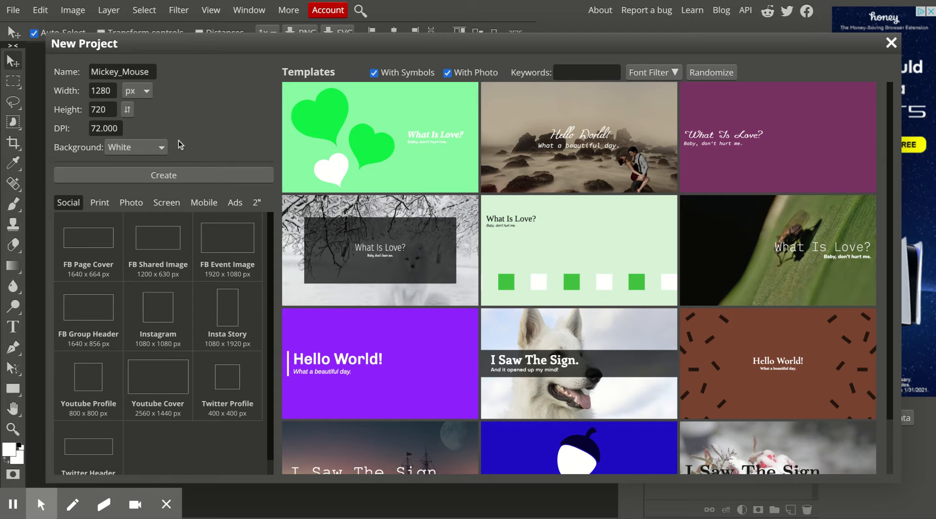
click(174, 175)
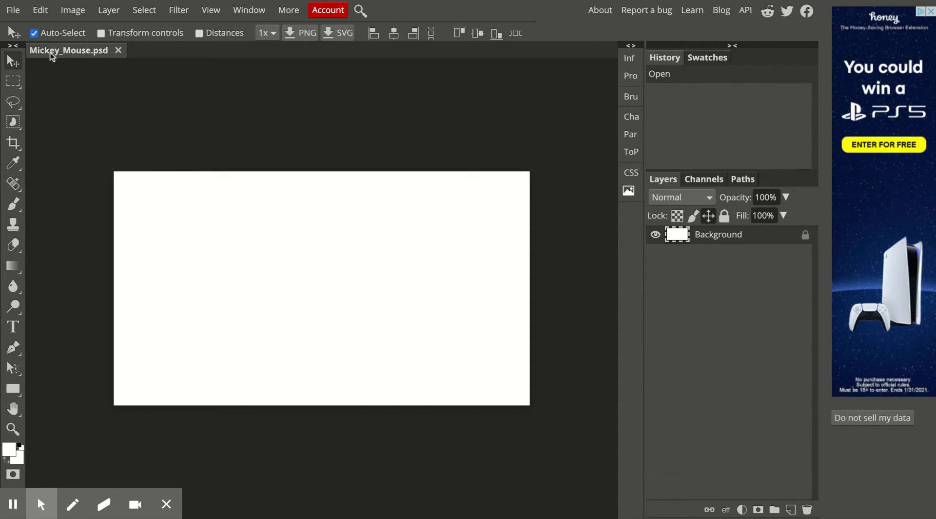
Step: Place the MickeyMouse image into the document at its default size and position
click(14, 10)
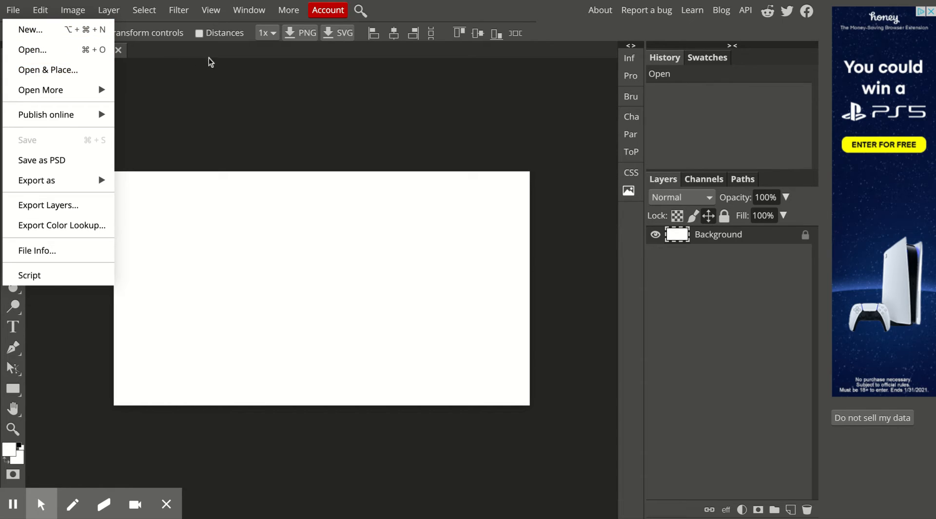
click(62, 73)
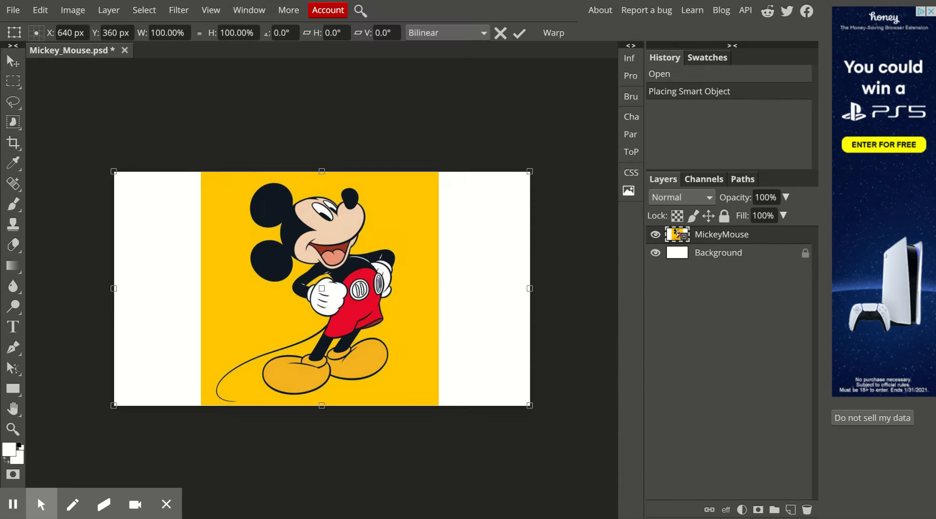
click(727, 254)
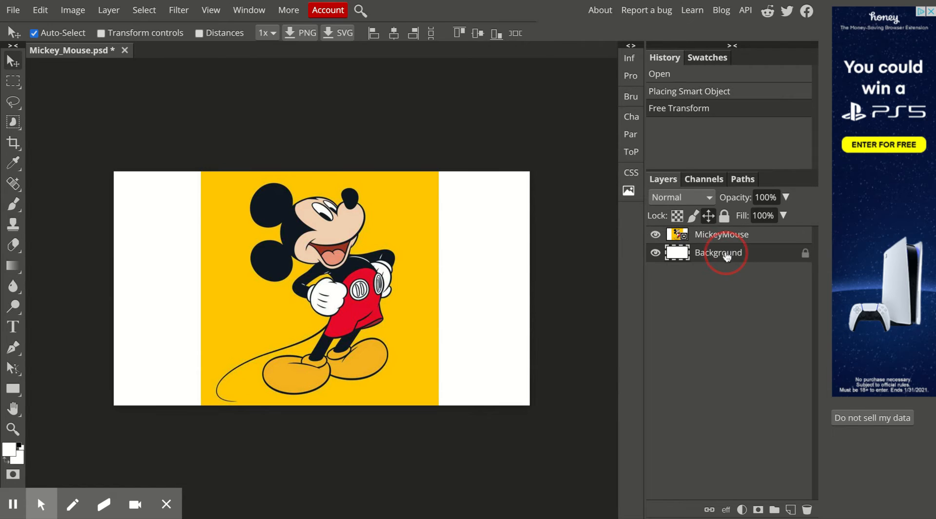
Step: Set the MickeyMouse layer's opacity to 50%
click(725, 238)
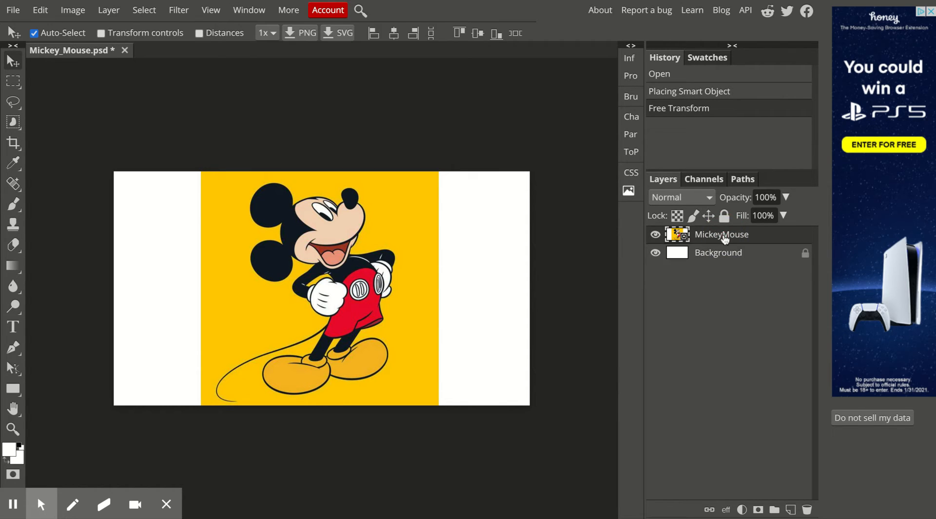
click(736, 238)
drag(763, 196, 743, 195)
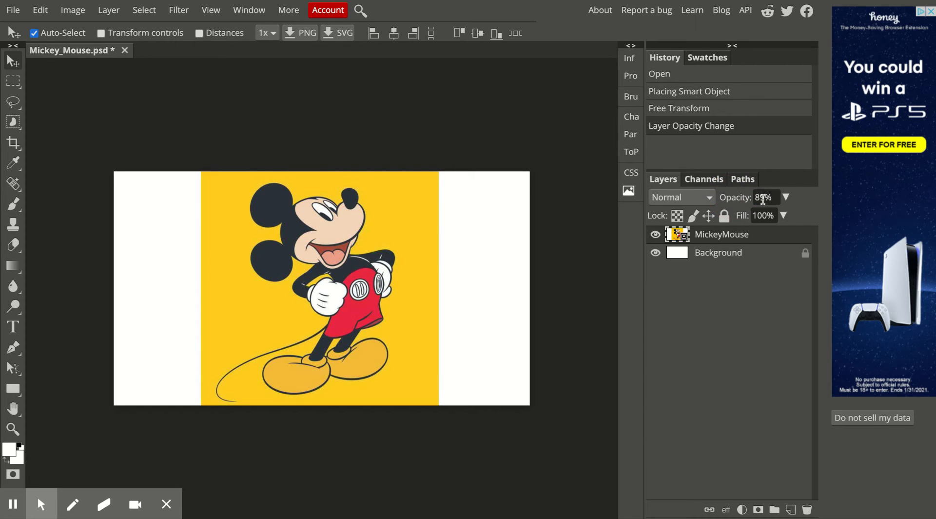
click(763, 198)
text(50)
key(Return)
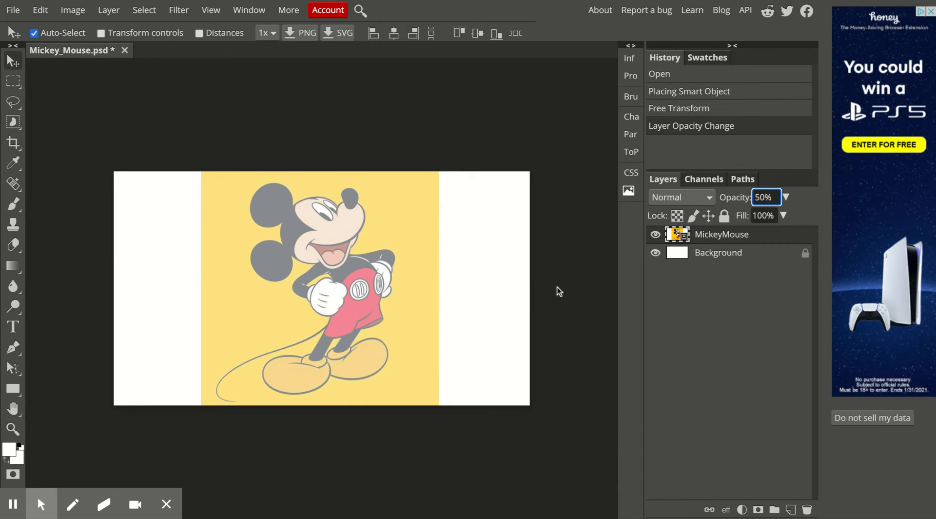
click(676, 320)
Step: Zoom in on Mickey's head and shift the view slightly to frame both ears for tracing
key(z)
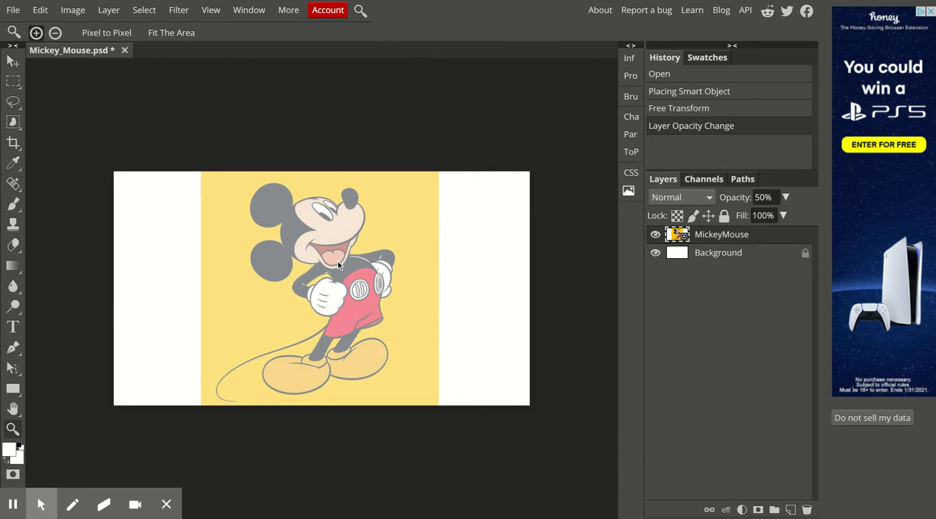
click(299, 239)
click(287, 220)
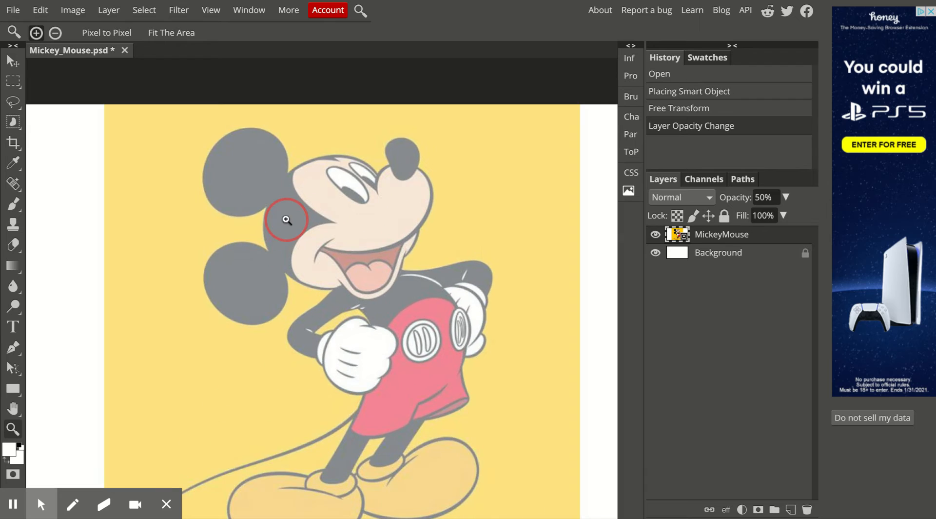
click(14, 429)
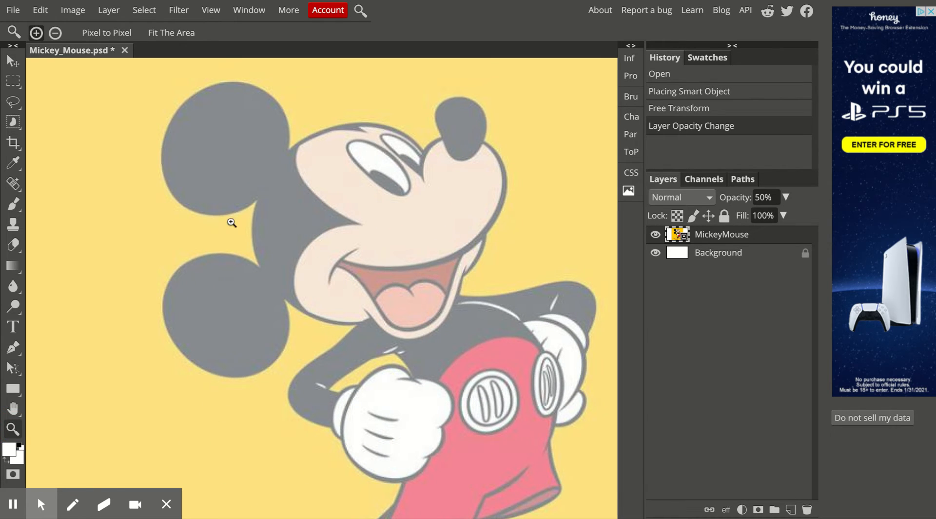
click(15, 409)
click(71, 411)
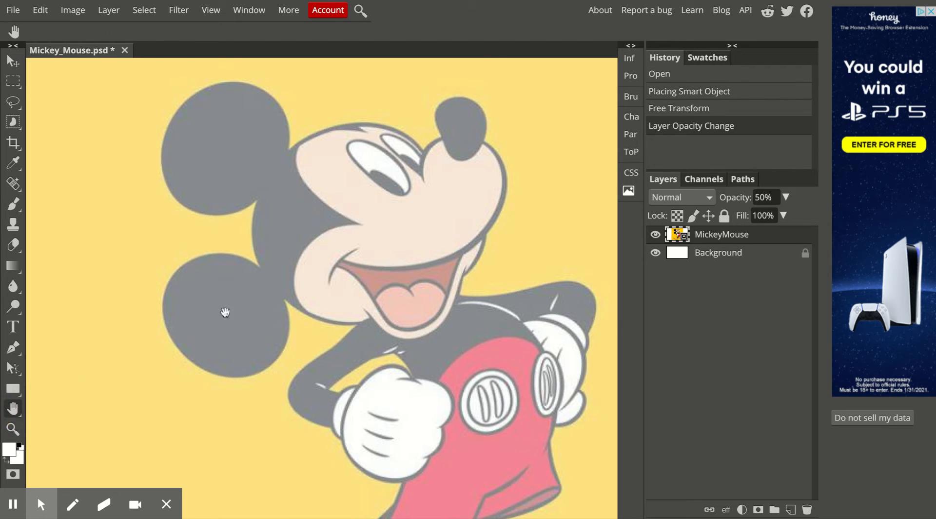
key(h)
key(h)
drag(278, 222, 279, 237)
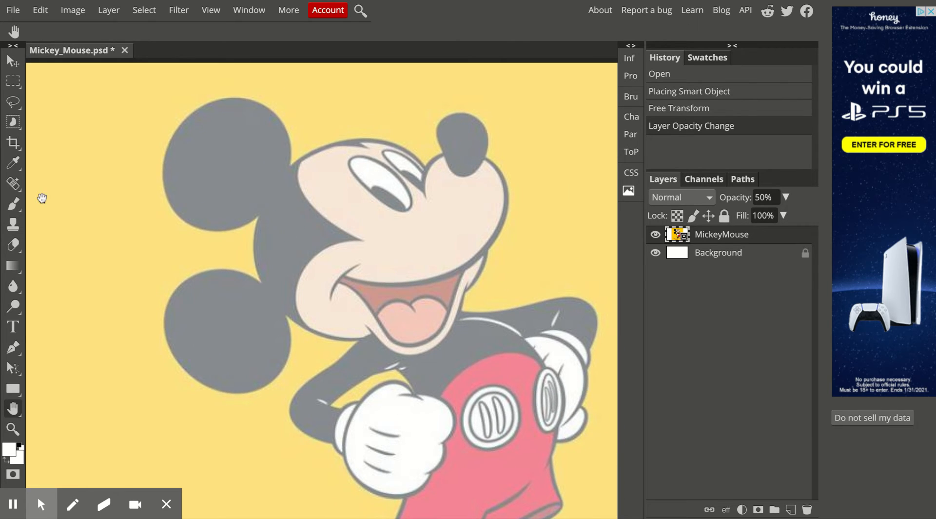
Step: Set up the Pen tool in Shape mode with no fill and a solid blue 4.4 pt stroke
click(14, 348)
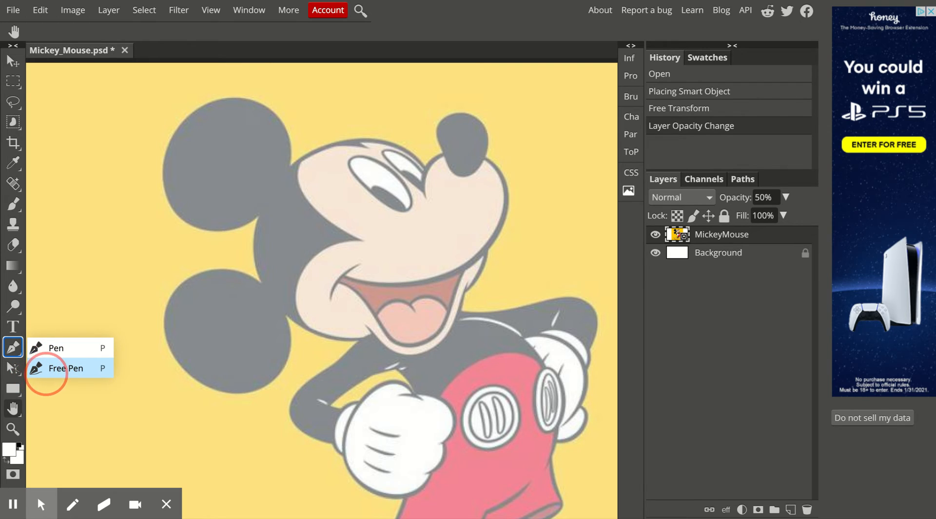
click(54, 348)
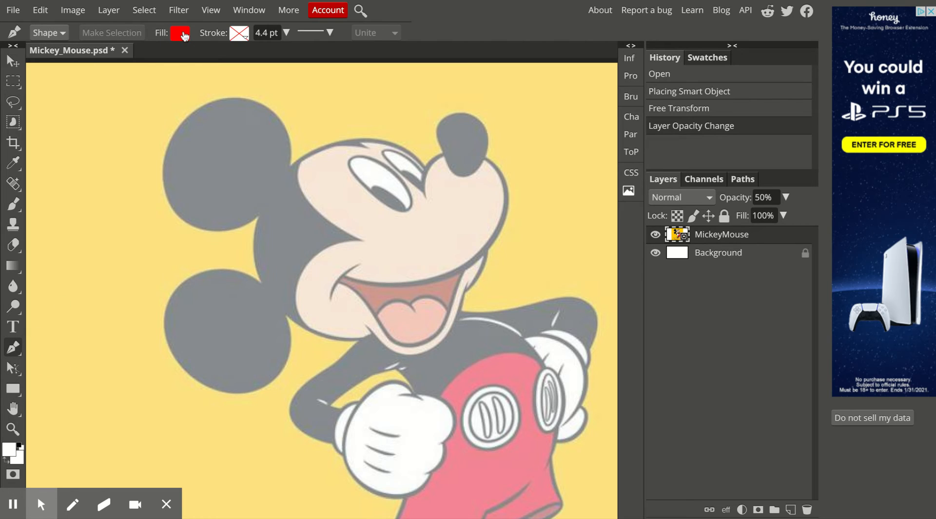
click(185, 35)
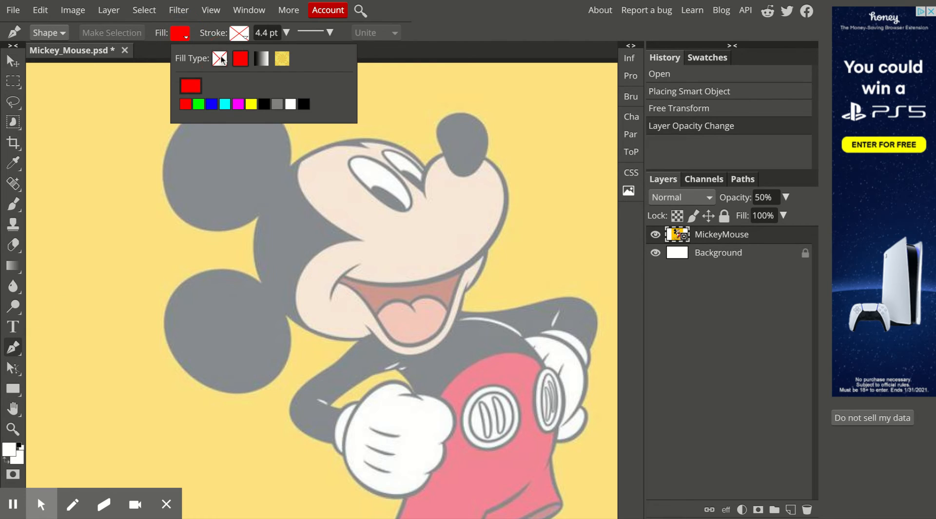
click(222, 59)
click(241, 35)
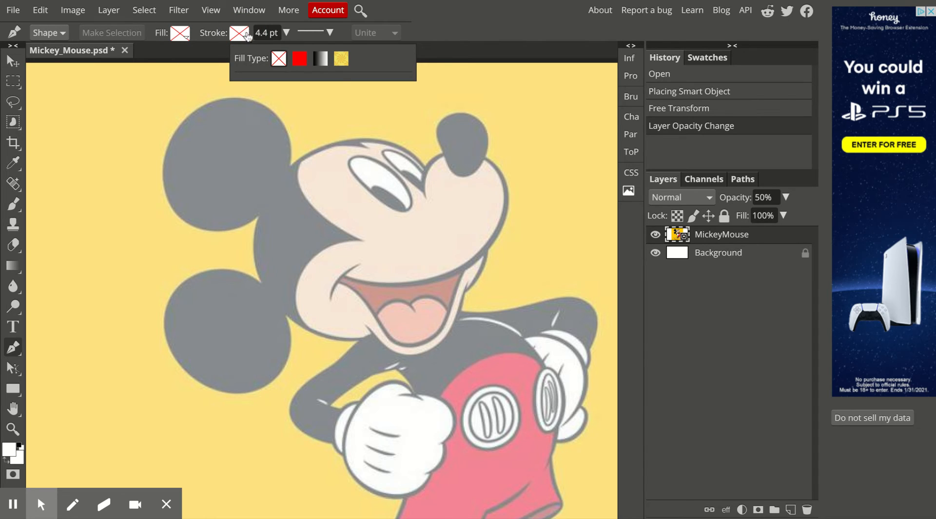
click(300, 59)
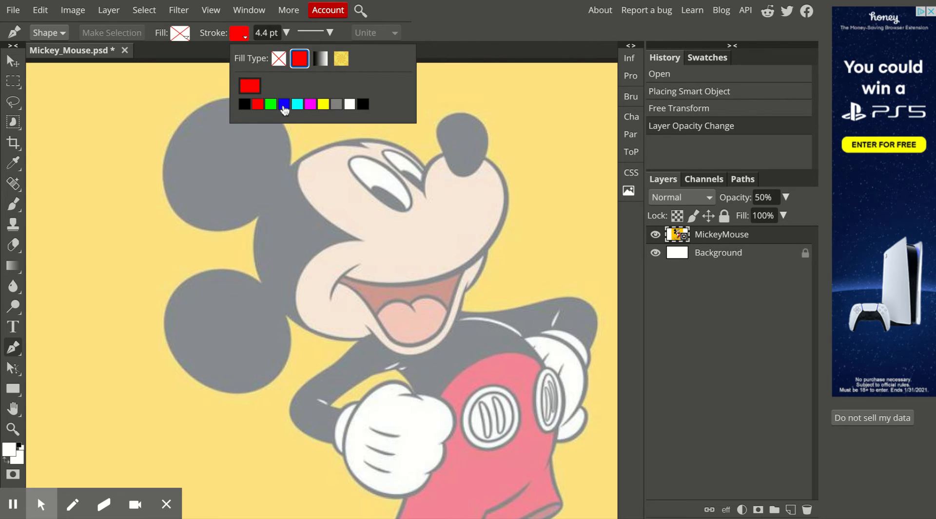
click(283, 104)
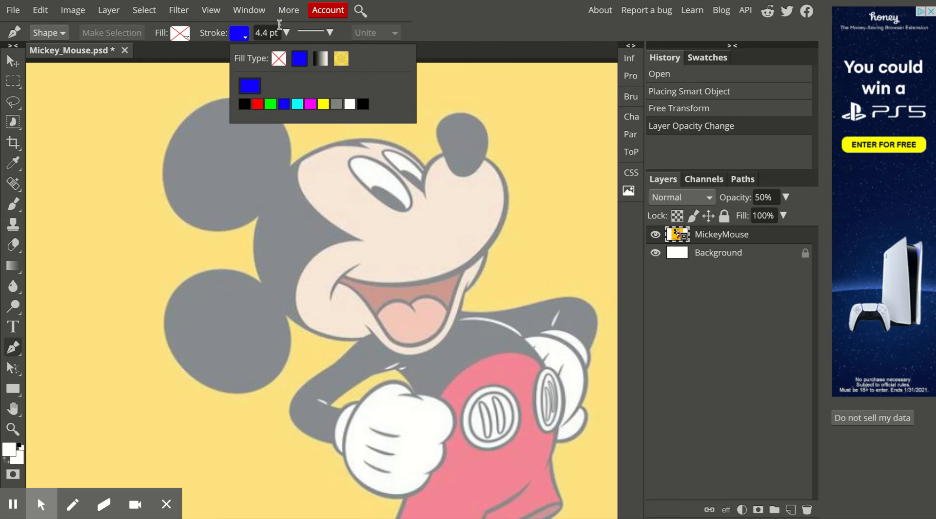
click(276, 32)
double_click(268, 32)
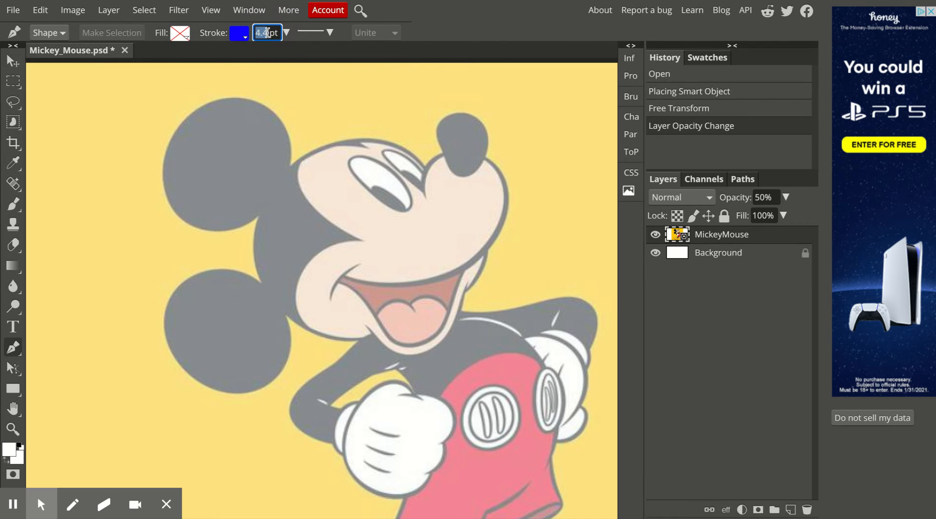
click(438, 25)
Step: Start a path where the lower ear meets the head, and undo a trial long curve around the ear's underside
click(287, 316)
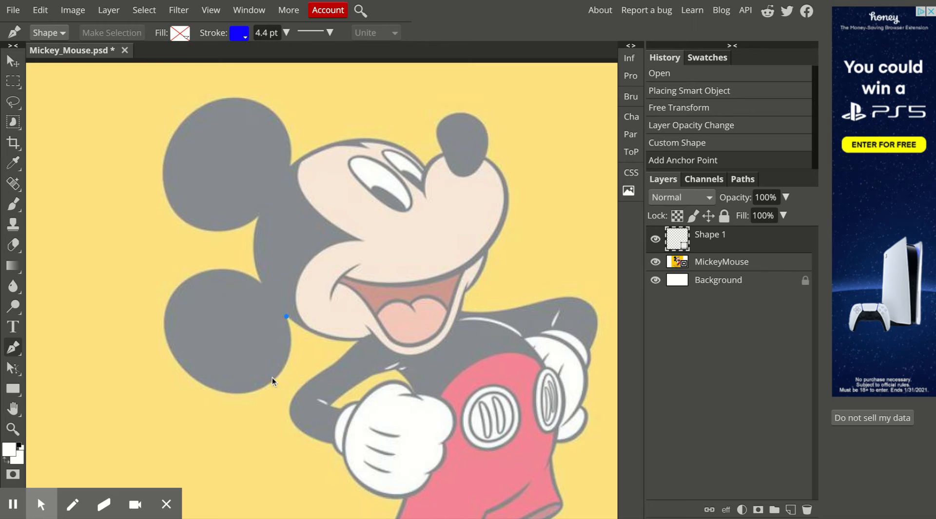
click(175, 360)
drag(176, 361, 32, 276)
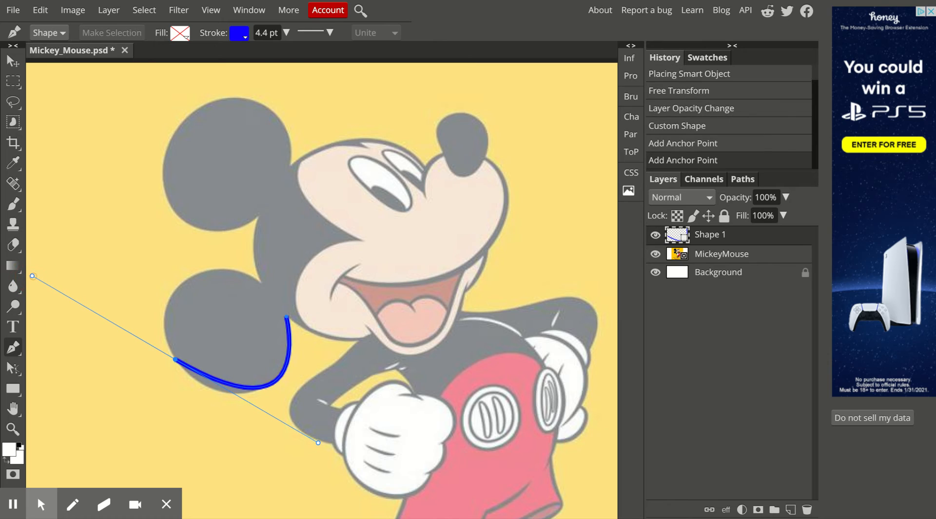
key(ctrl+z)
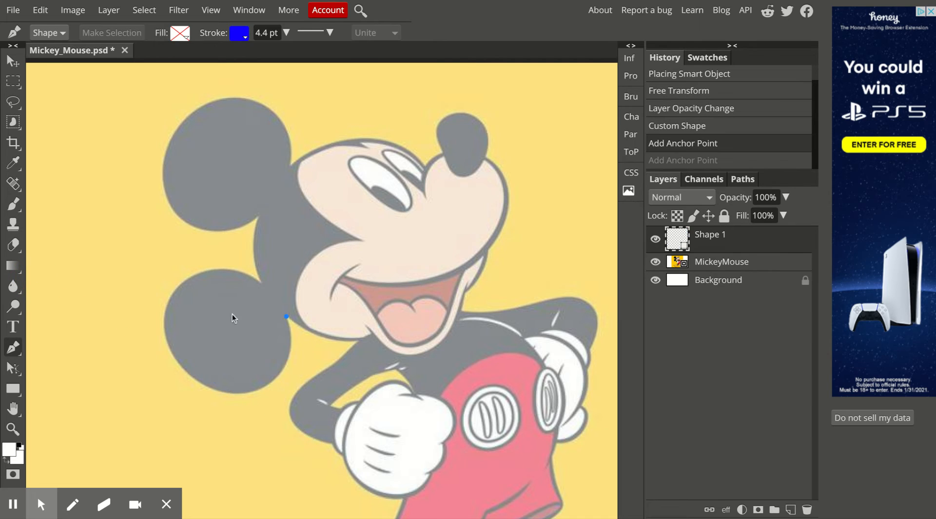
Step: Trace the lower ear's outer edge from the head to the ear's bottom with two short curved segments
click(280, 374)
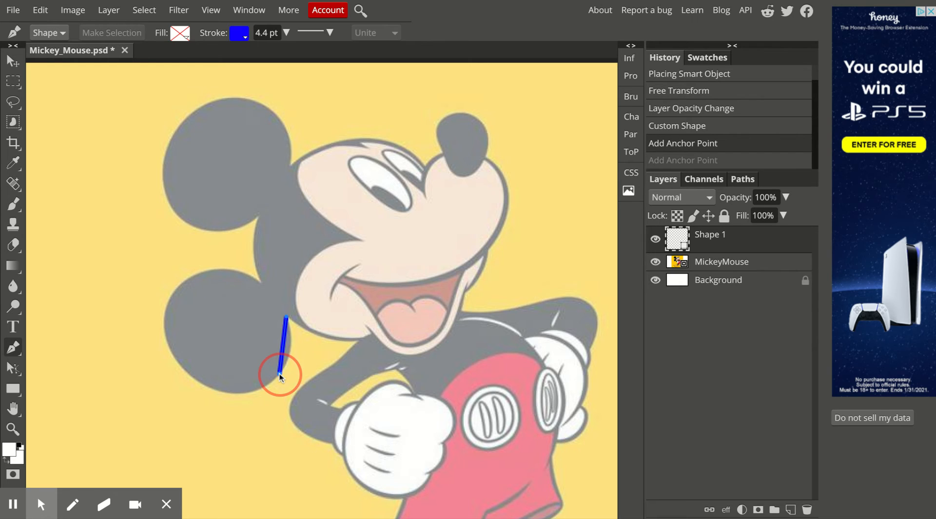
drag(280, 374, 220, 389)
click(224, 392)
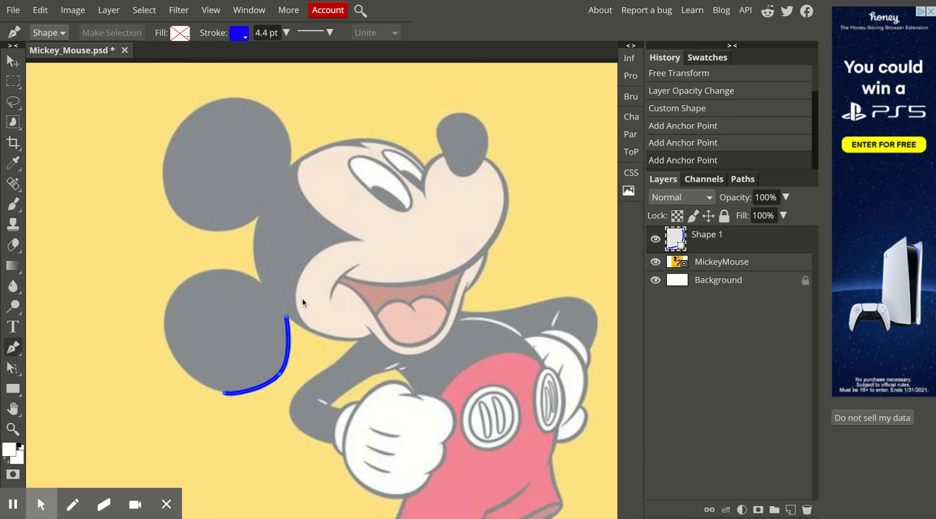
Step: Trace the cheek crease at the corner of the mouth as a separate curved path
click(331, 300)
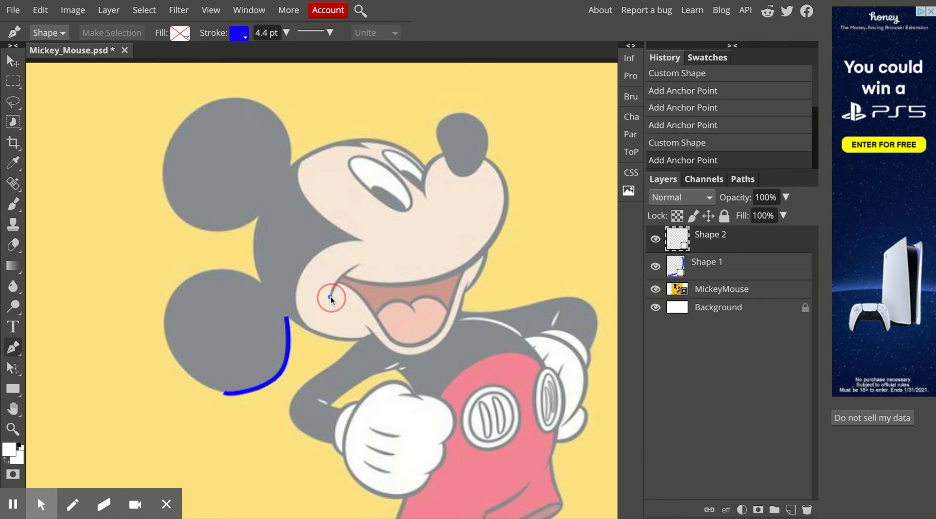
click(359, 265)
drag(358, 266, 376, 258)
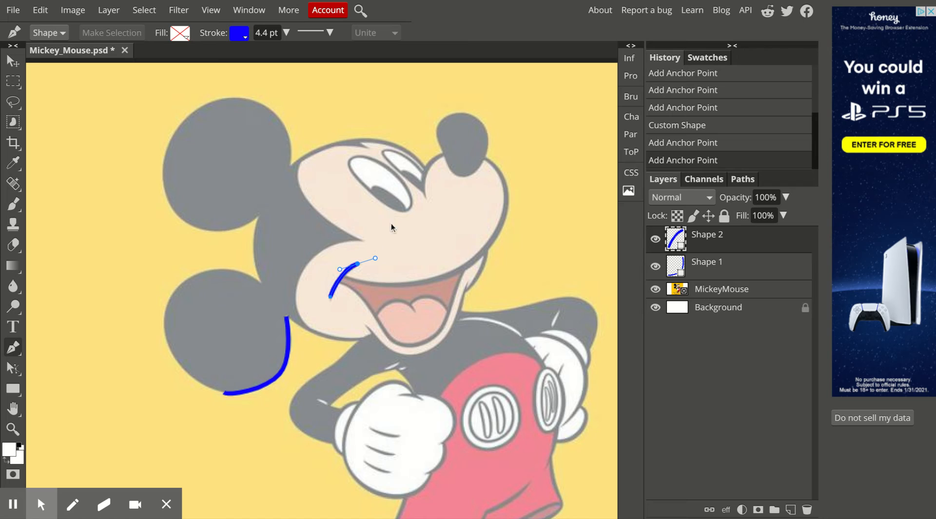
Step: End the cheek path and start a new one at the lower ear's top, curving to where the ear meets the head
key(Escape)
click(656, 240)
click(655, 240)
click(198, 271)
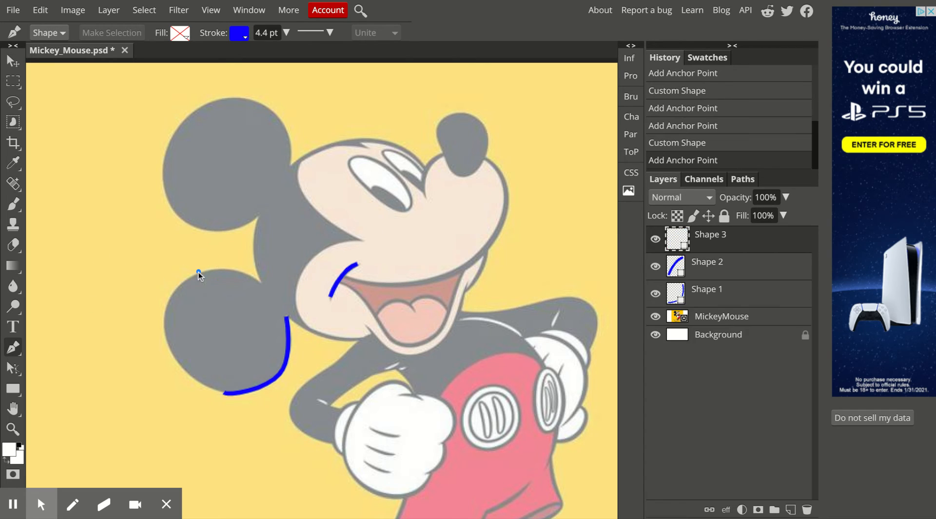
click(261, 283)
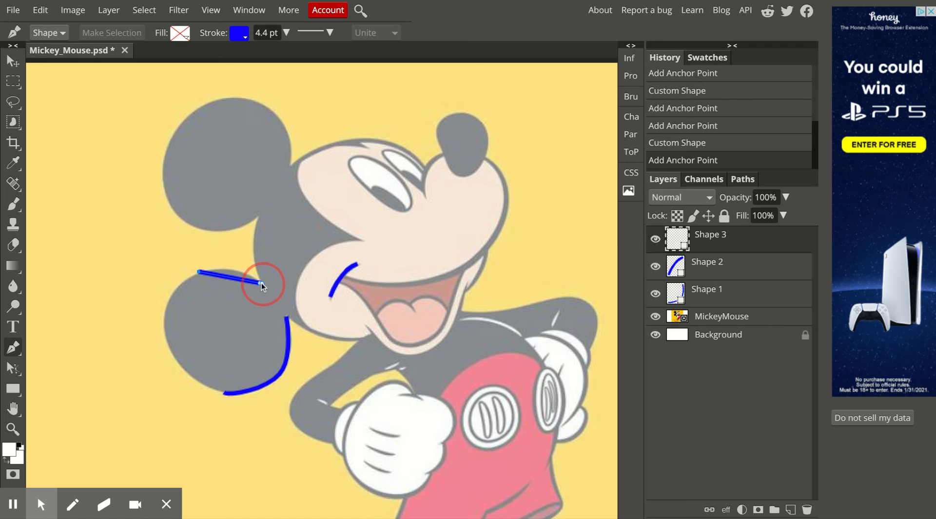
drag(261, 282, 262, 300)
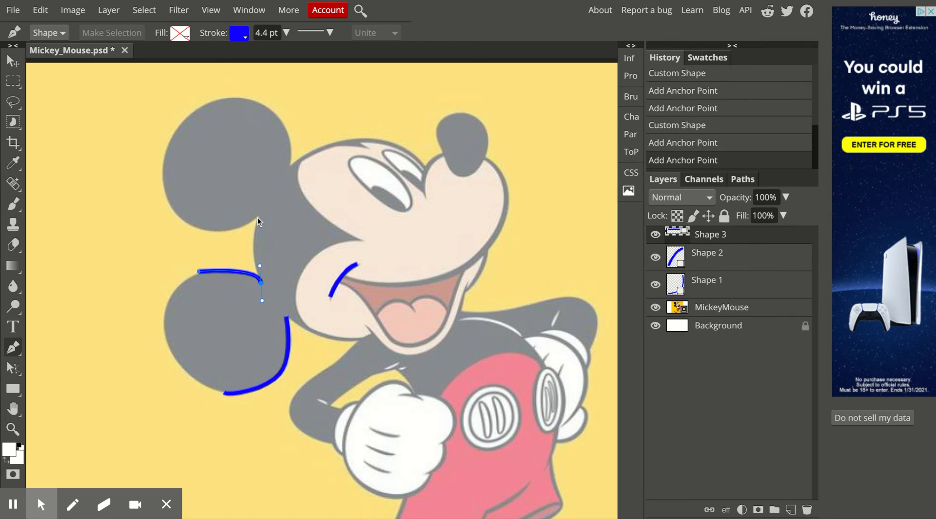
Step: Try extending the path up the back of the head to the upper ear, and undo the added segments
click(259, 215)
drag(259, 215, 276, 190)
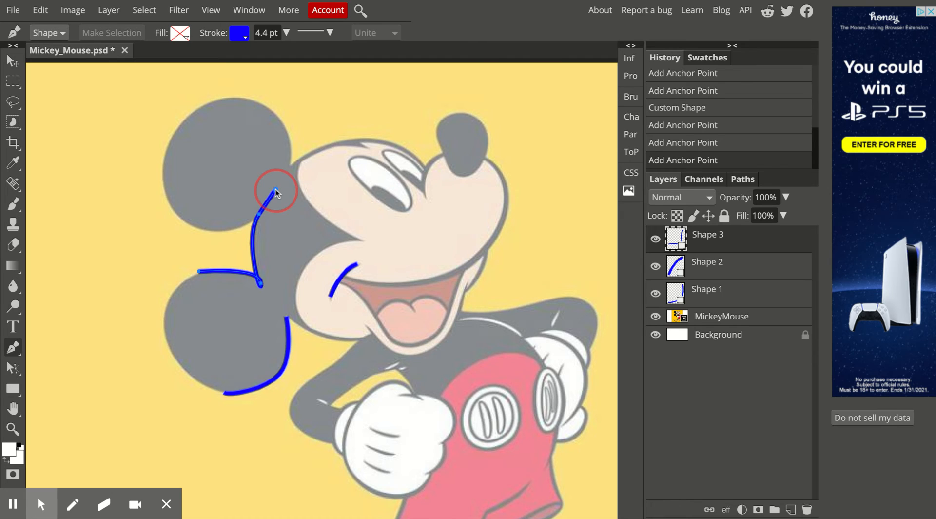
key(ctrl+z)
key(ctrl+z)
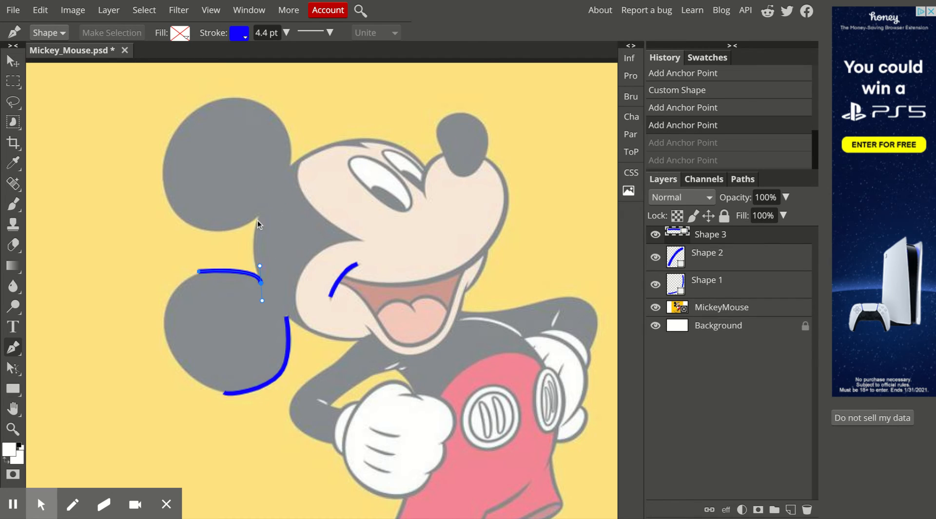
Step: Retrace the back of the head, turn sharply along the upper ear's underside, and undo the path back to its first anchor
click(258, 215)
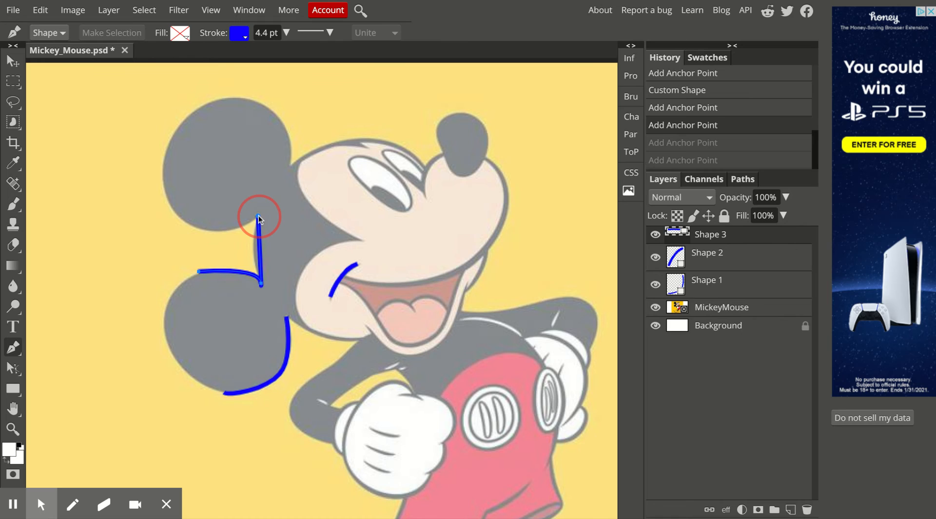
drag(259, 218, 272, 187)
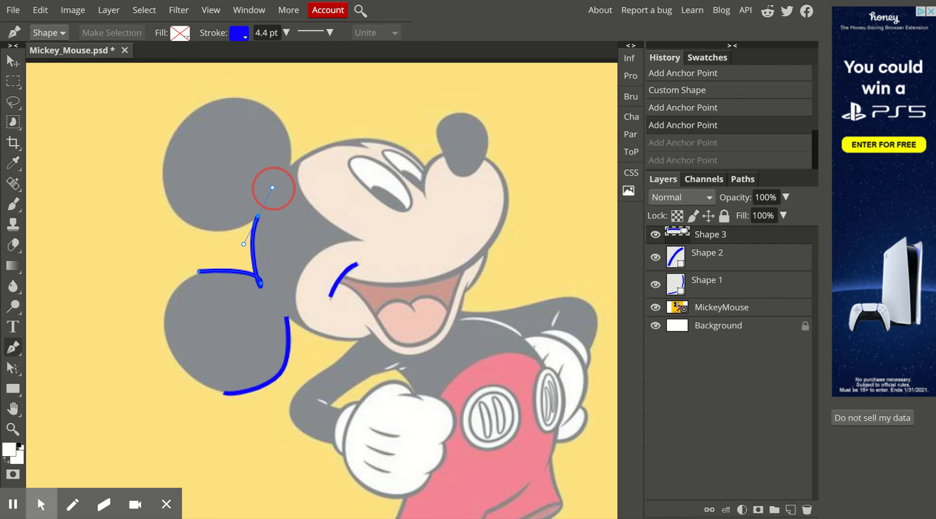
drag(273, 188, 186, 223)
click(203, 229)
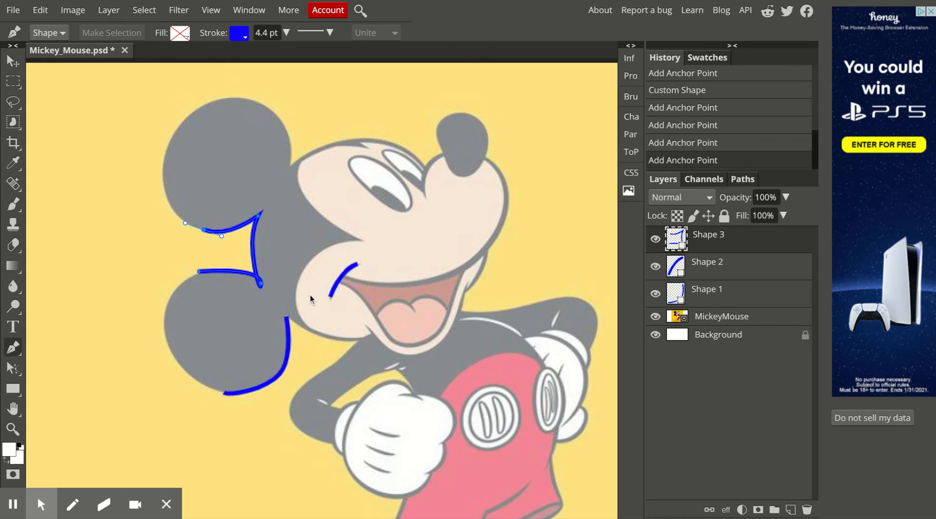
key(ctrl+z)
key(ctrl+z)
key(ctrl+z)
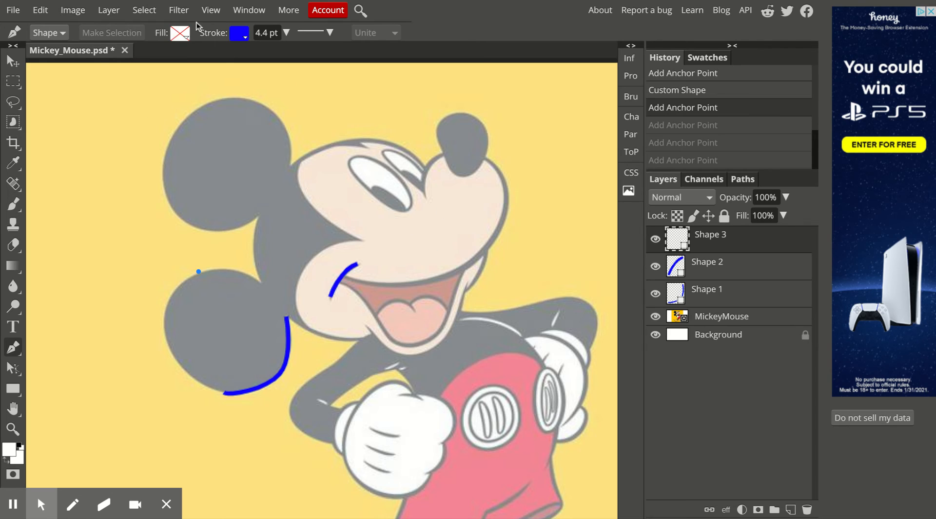
Step: Open the more complete tracing MickeyMouse.psd and bring its lower ear outline into close view
click(15, 13)
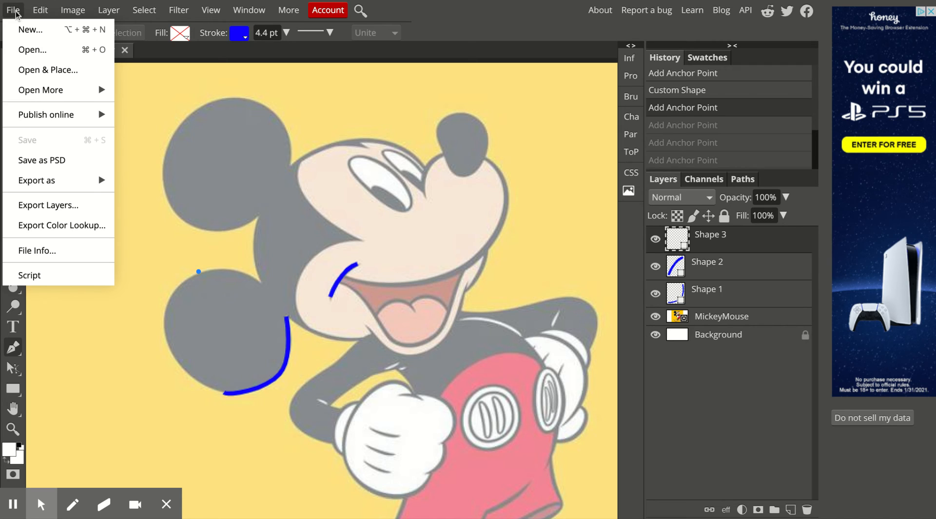
click(25, 50)
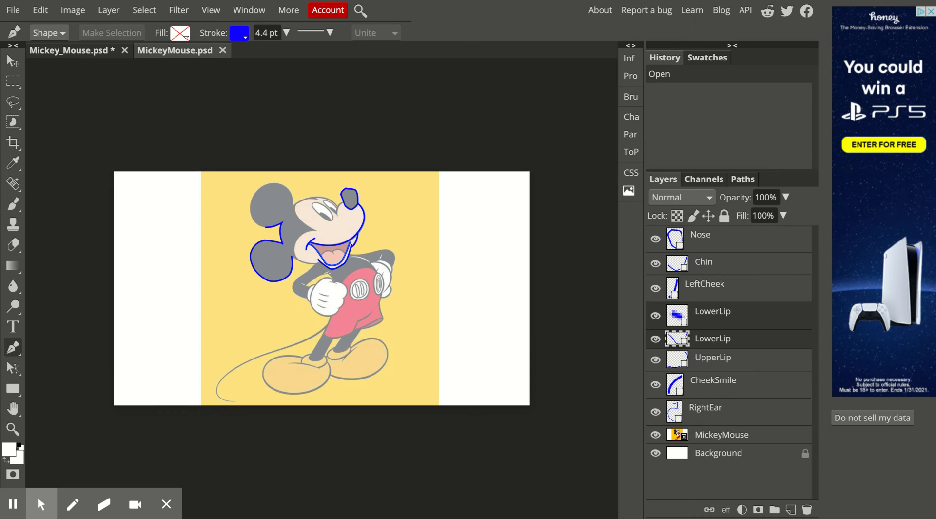
click(13, 429)
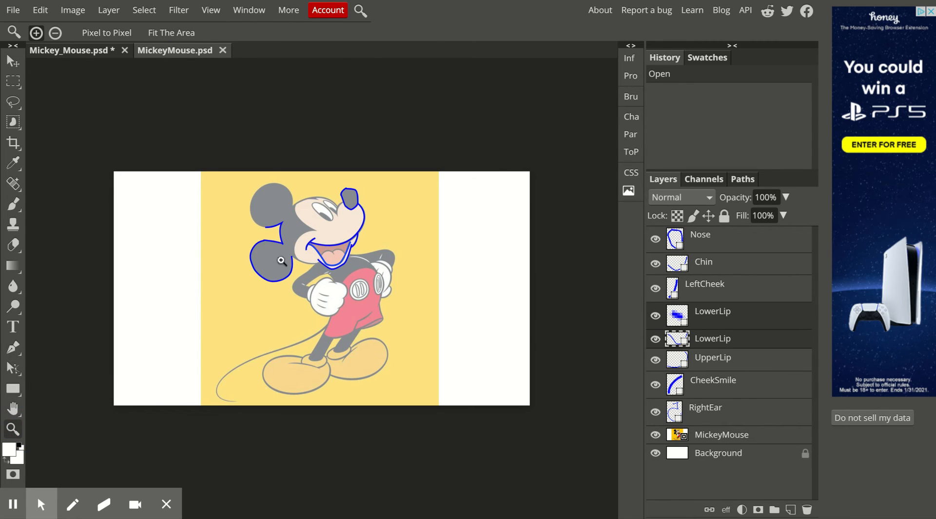
click(279, 259)
click(279, 259)
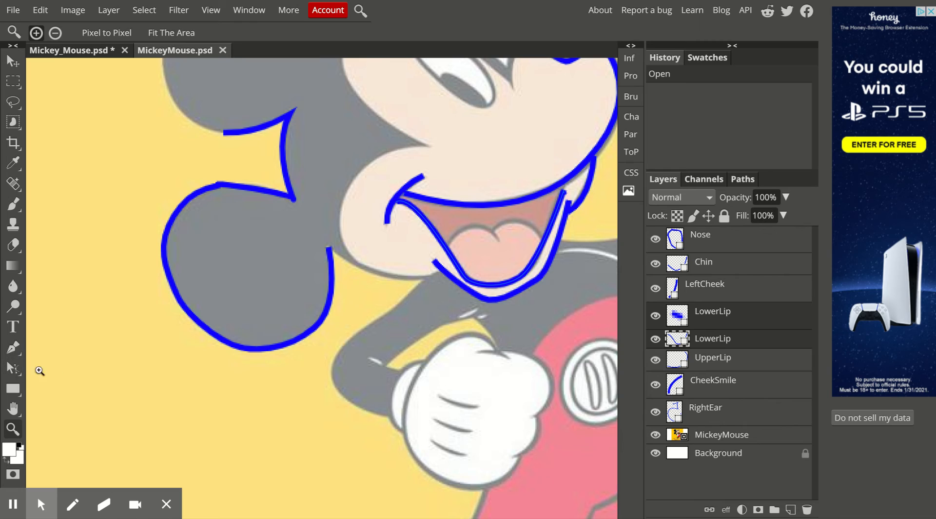
Step: Choose the Direct Select tool and toggle the RightEar layer's visibility to identify which outline it contains
click(14, 370)
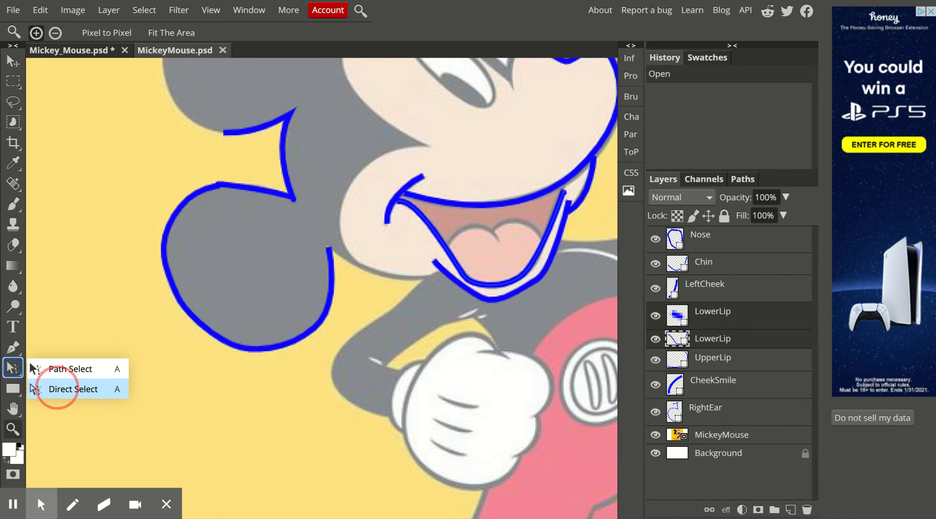
click(58, 389)
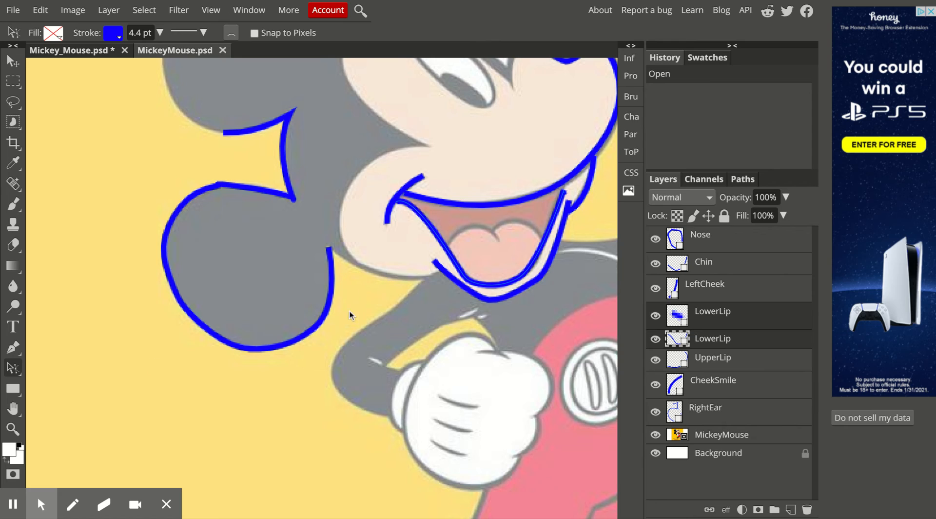
click(656, 414)
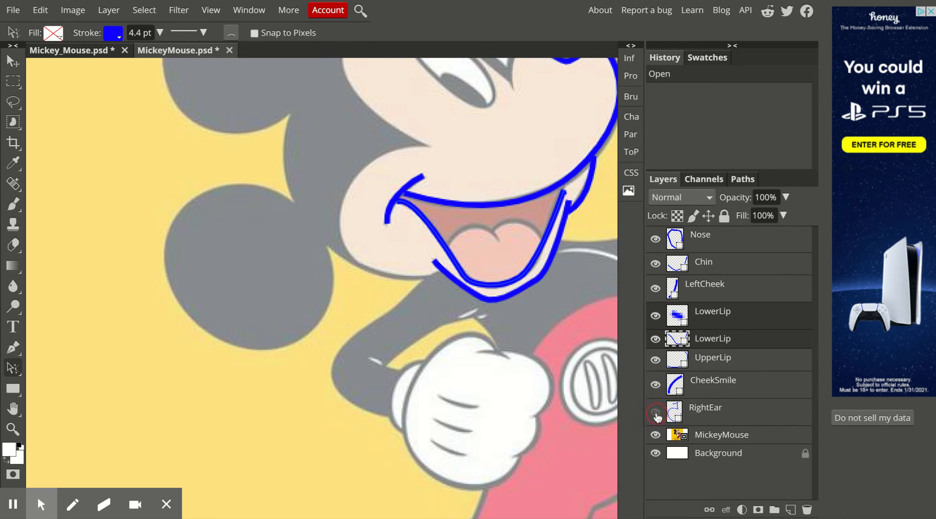
click(656, 413)
click(656, 413)
click(656, 413)
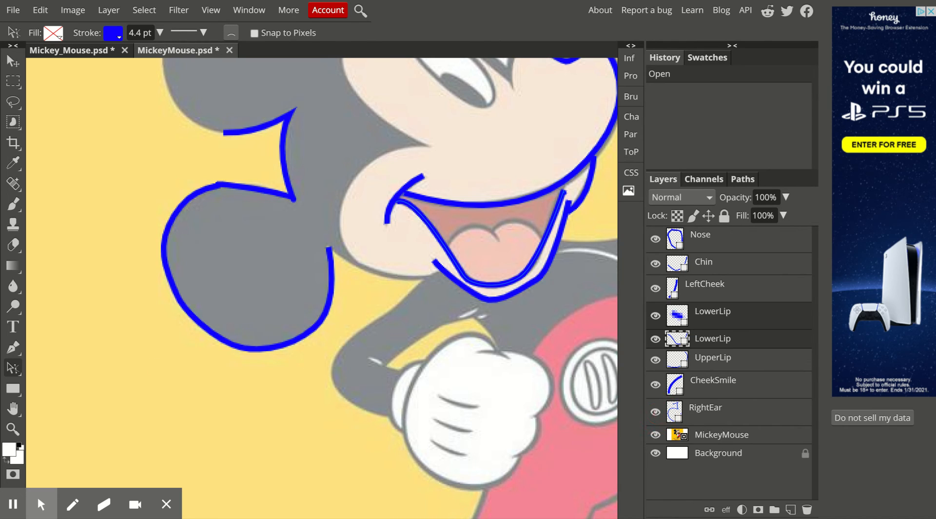
click(656, 413)
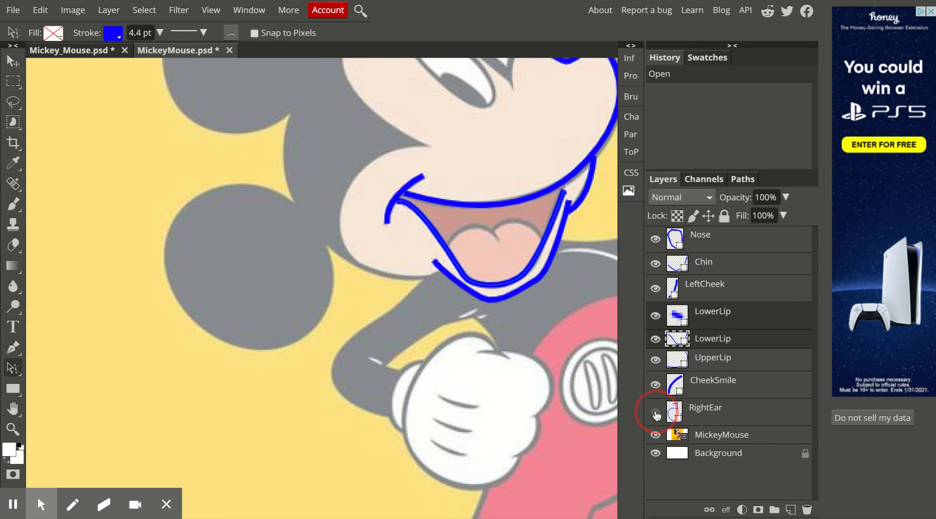
click(656, 413)
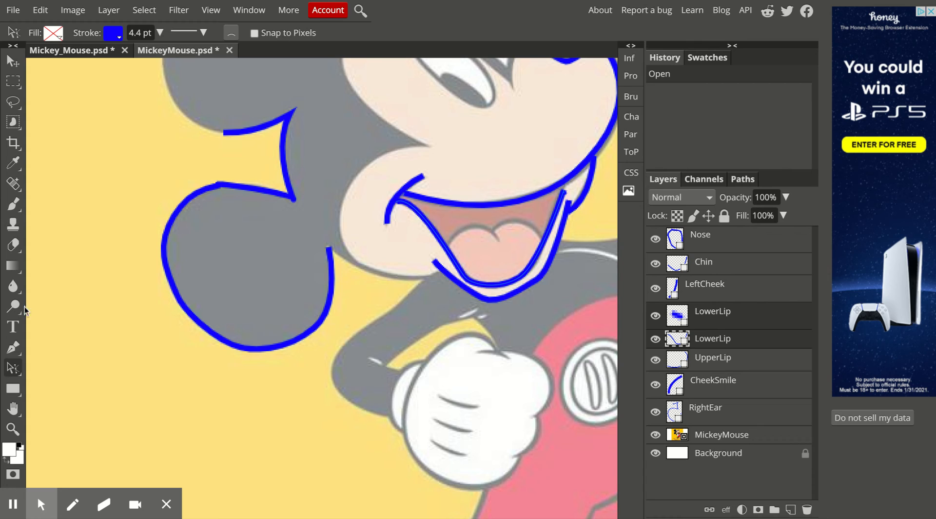
Step: On the RightEar layer, adjust the anchor and handles at the lower ear's top to smooth the kink in the outline
drag(13, 370, 60, 393)
click(220, 185)
click(734, 385)
click(716, 411)
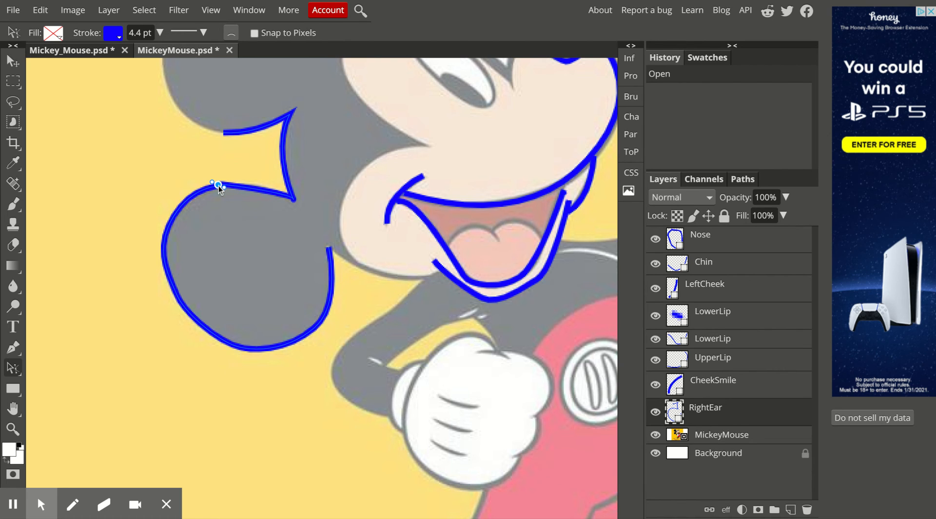
key(z)
click(220, 199)
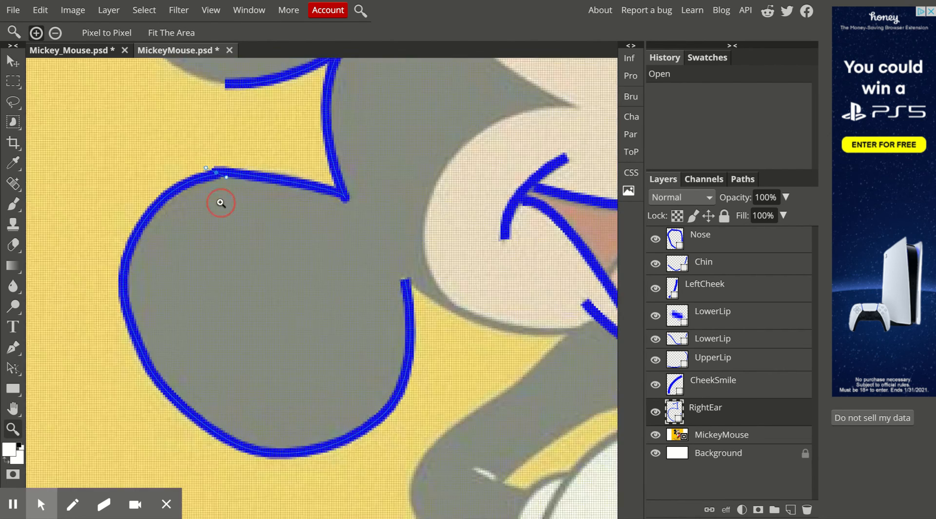
click(220, 203)
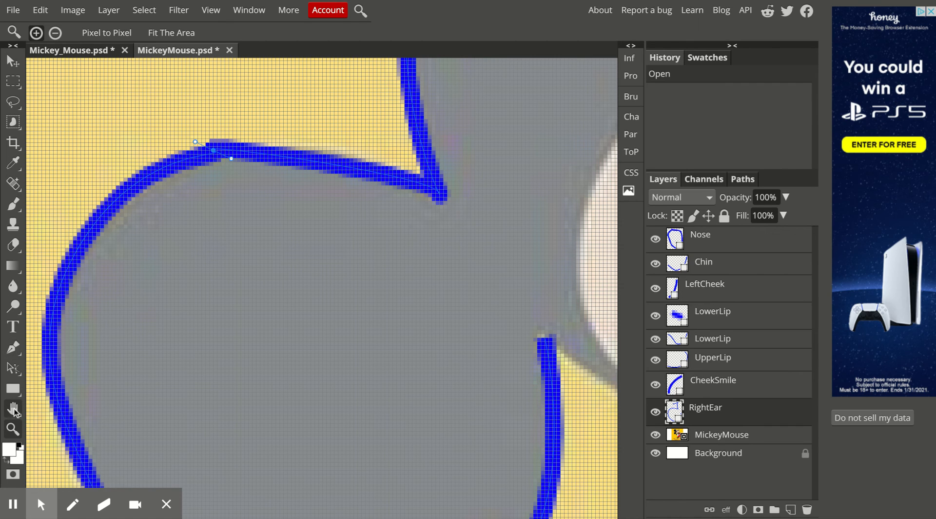
click(11, 369)
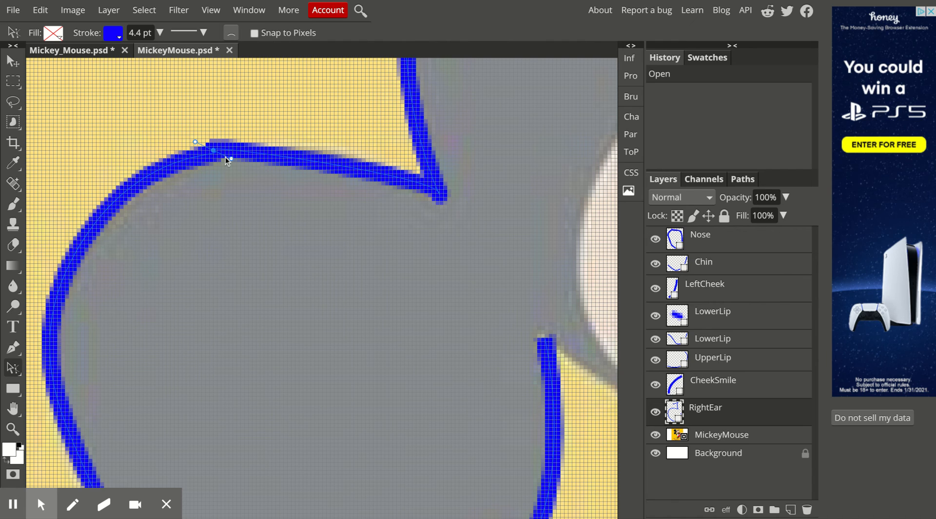
mouse_move(230, 158)
mouse_down()
mouse_move(189, 159)
mouse_move(230, 153)
mouse_up()
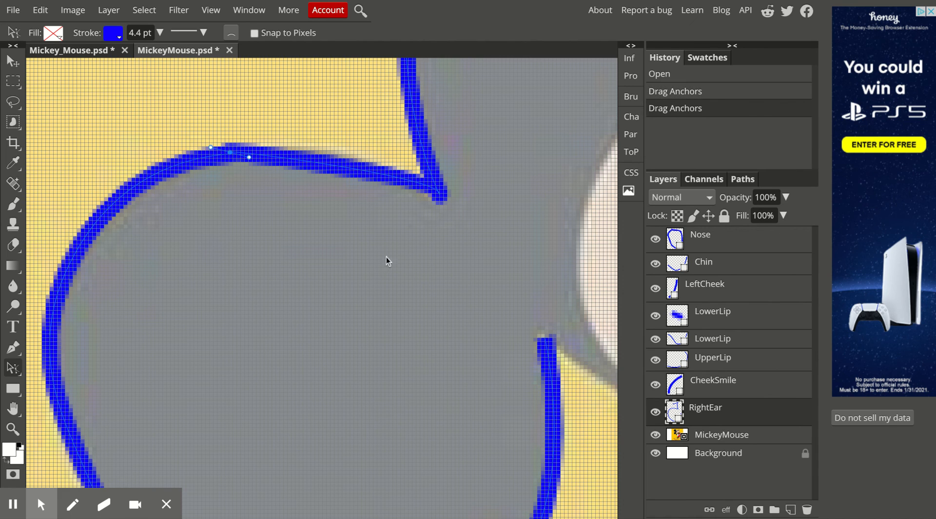
Step: On the upper LowerLip layer, pull the end anchor's handle upward so the lip stroke meets the upper lip line
key(z)
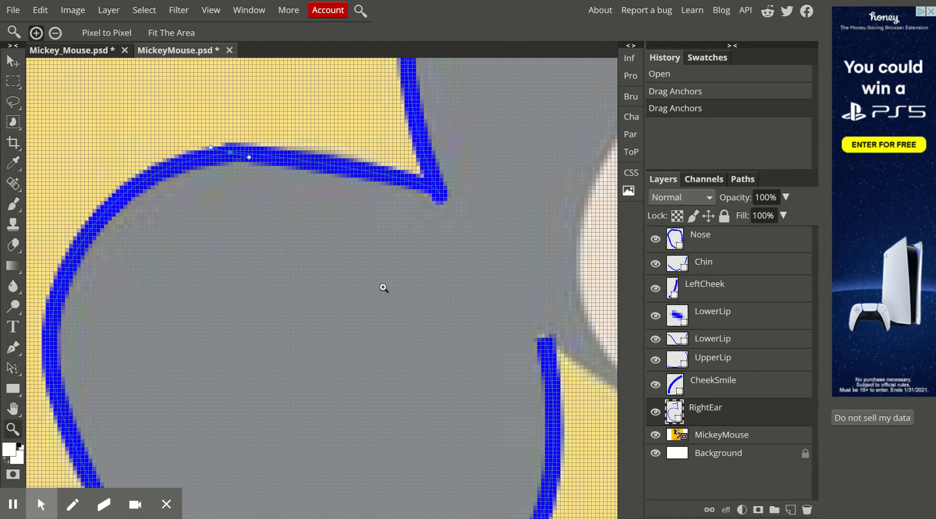
alt+click(413, 266)
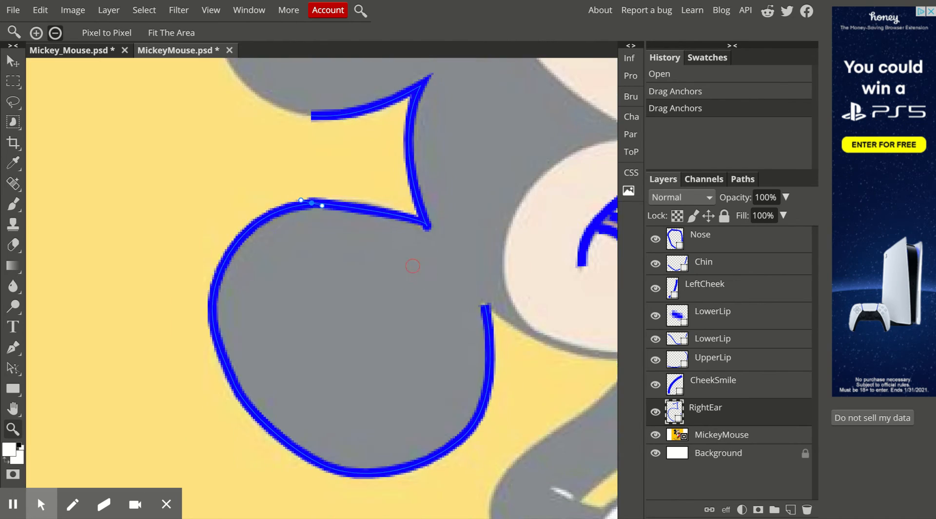
alt+click(412, 266)
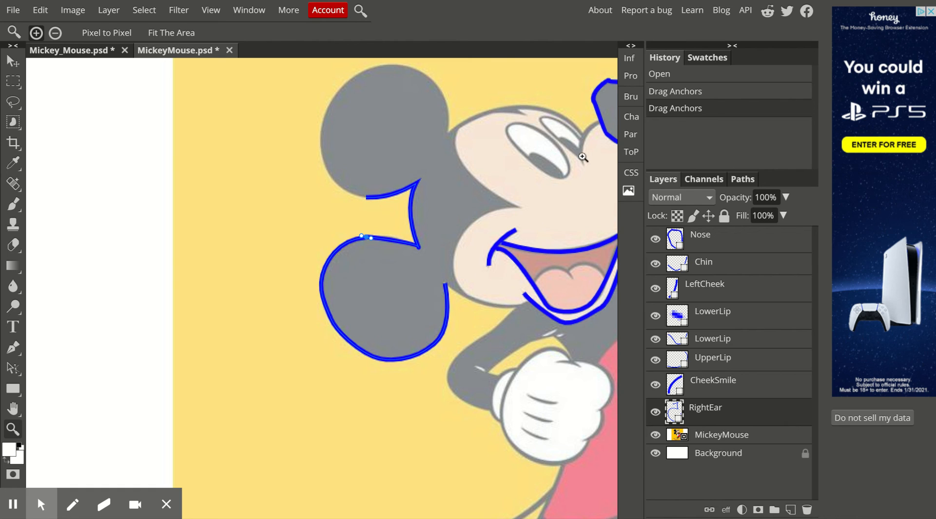
key(space)
drag(599, 178, 357, 252)
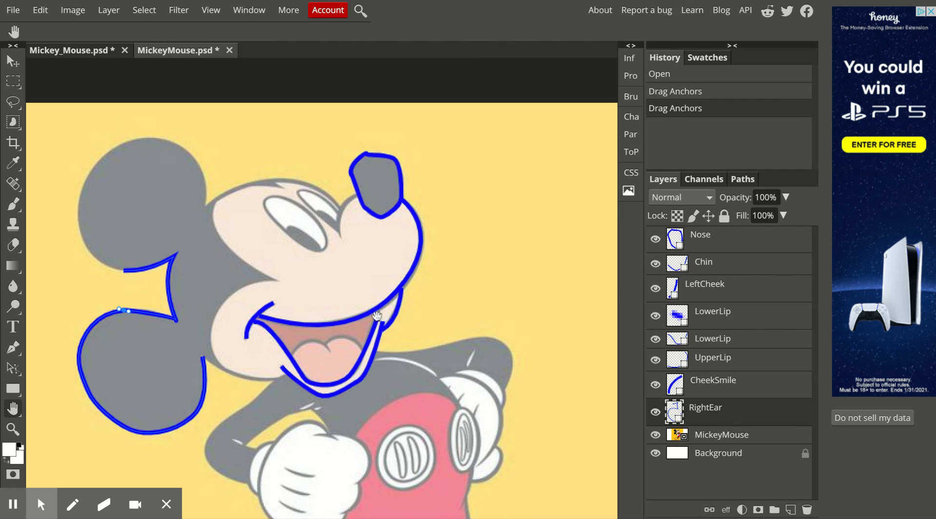
scroll(381, 315, up, 8)
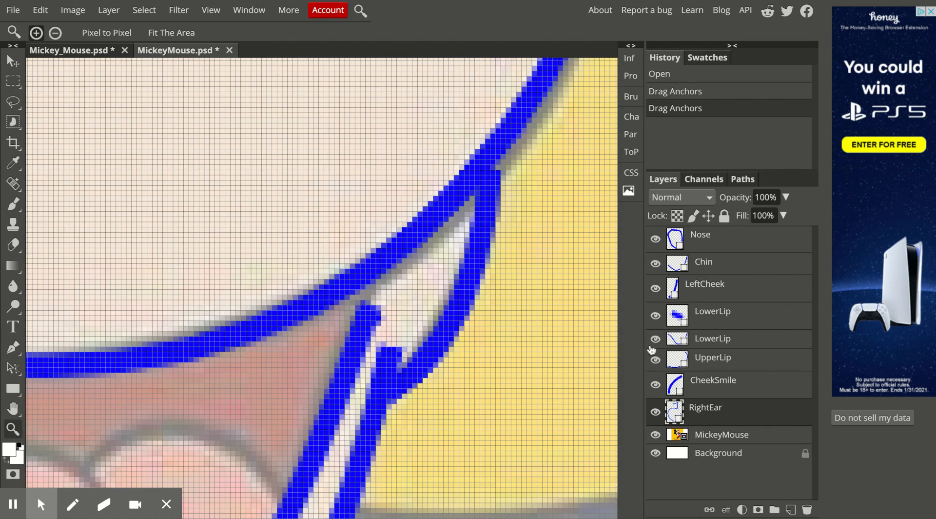
click(727, 315)
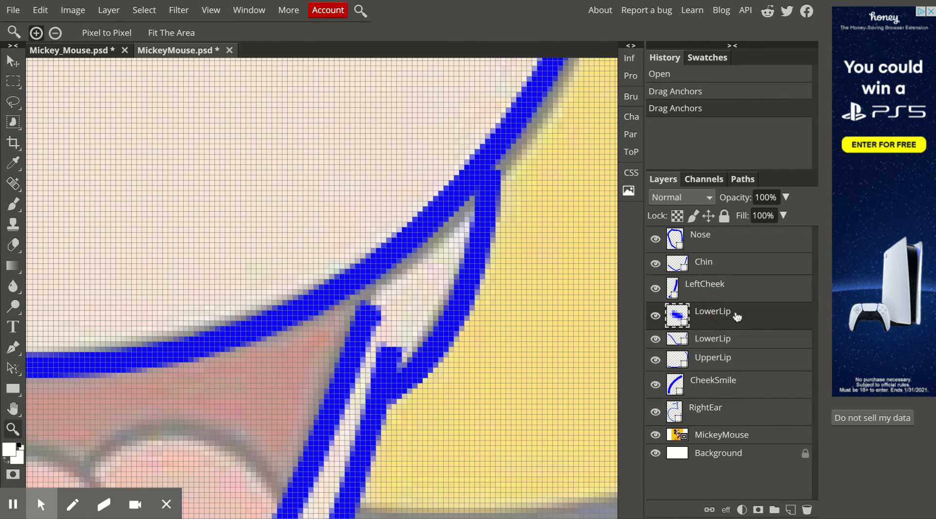
click(13, 347)
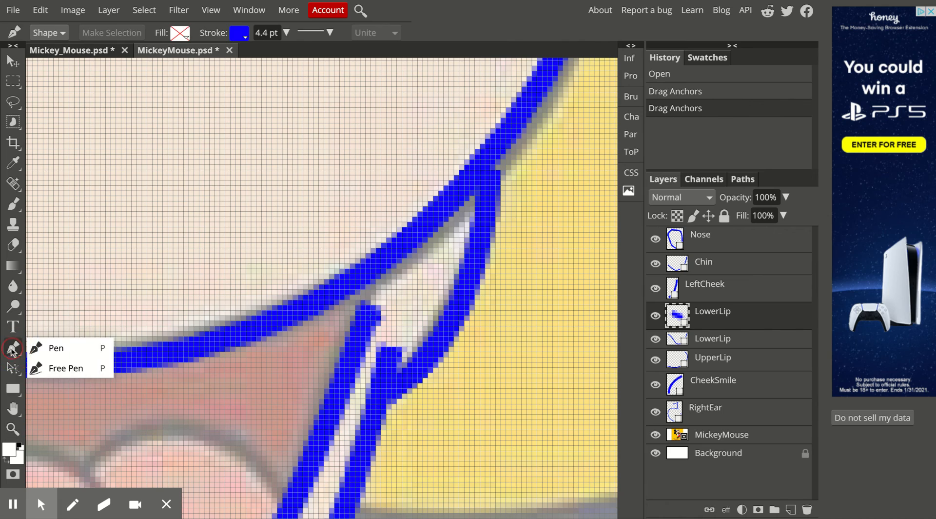
click(13, 367)
click(60, 393)
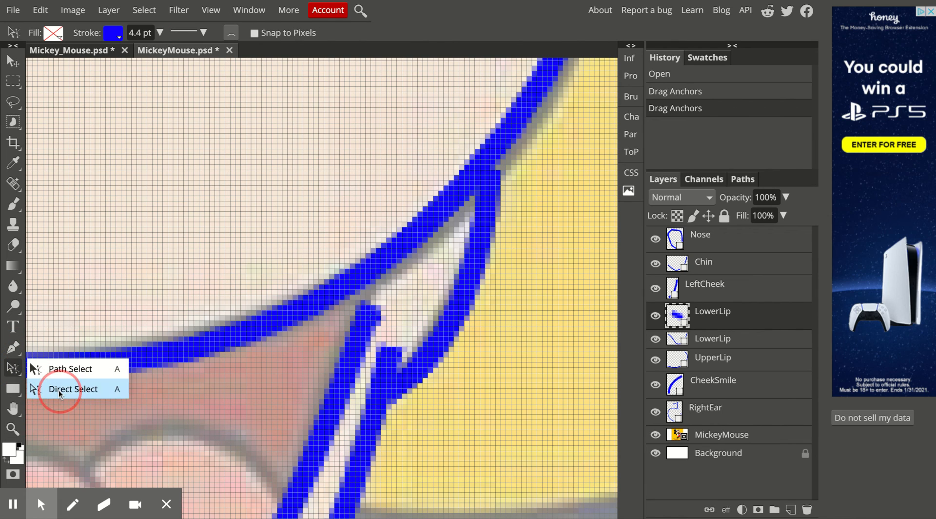
click(373, 316)
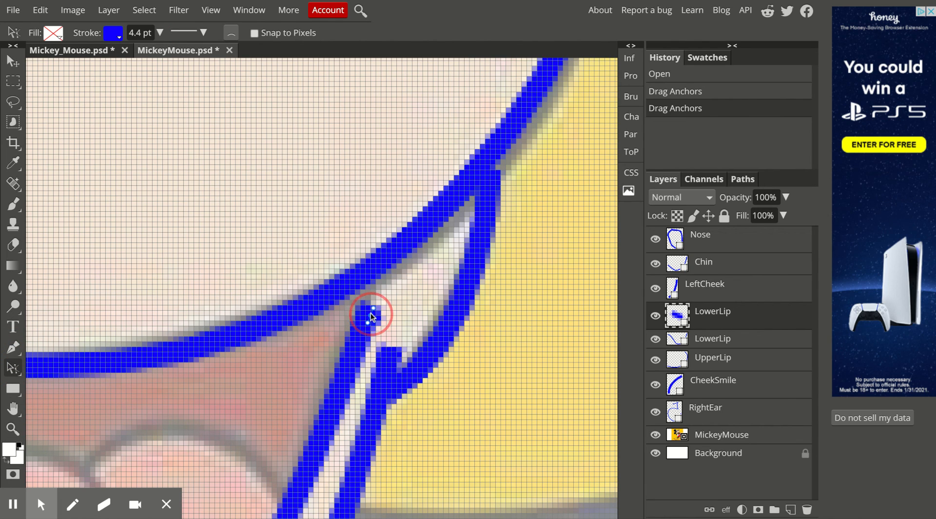
drag(373, 316, 389, 247)
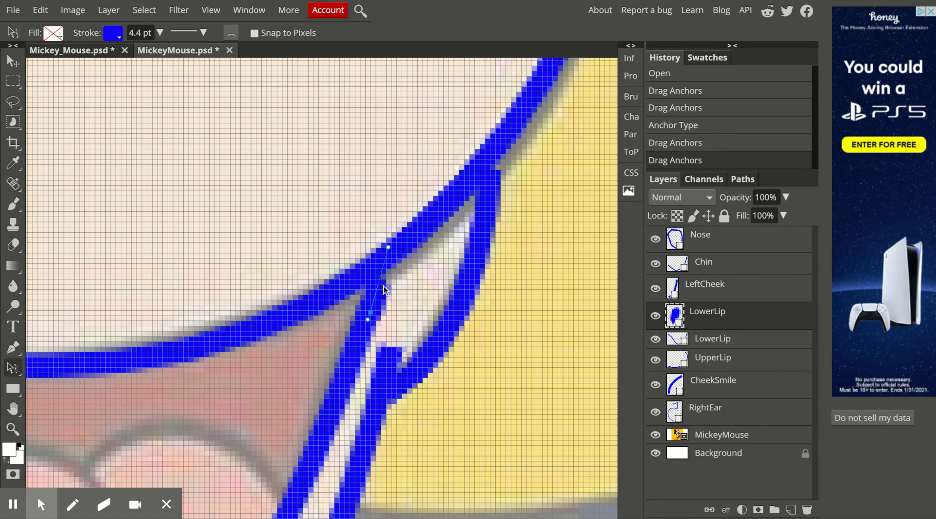
drag(389, 247, 401, 206)
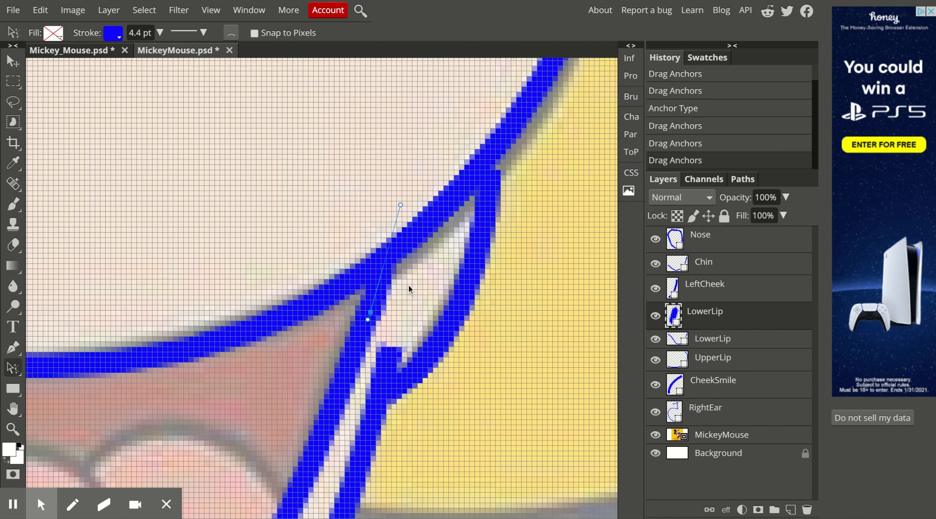
key(z)
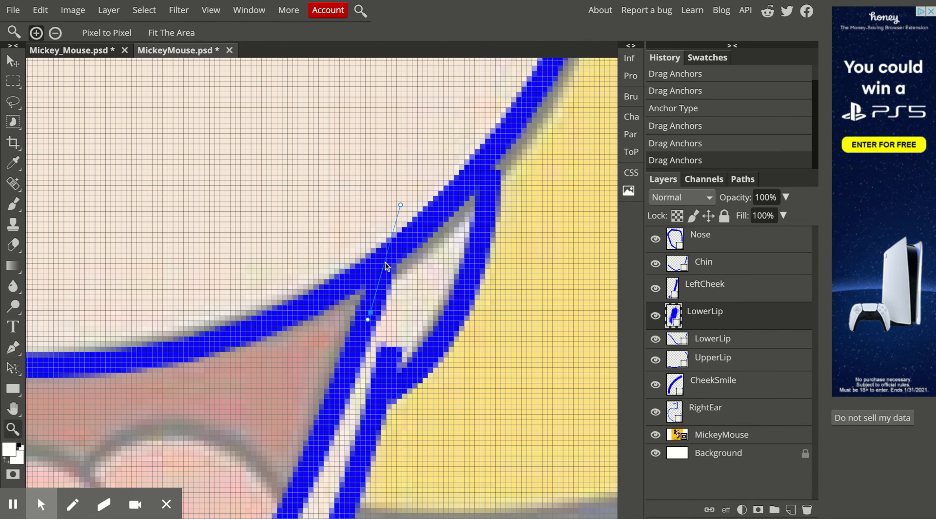
scroll(339, 247, down, 6)
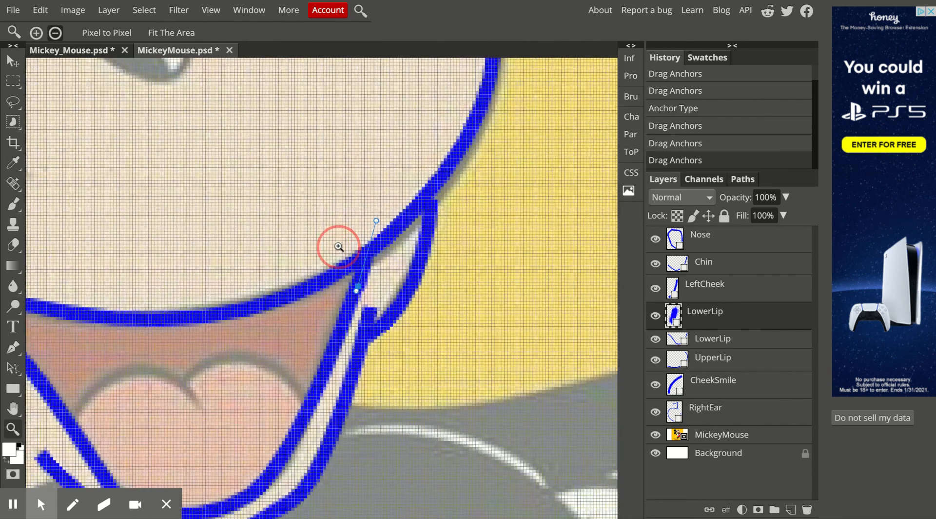